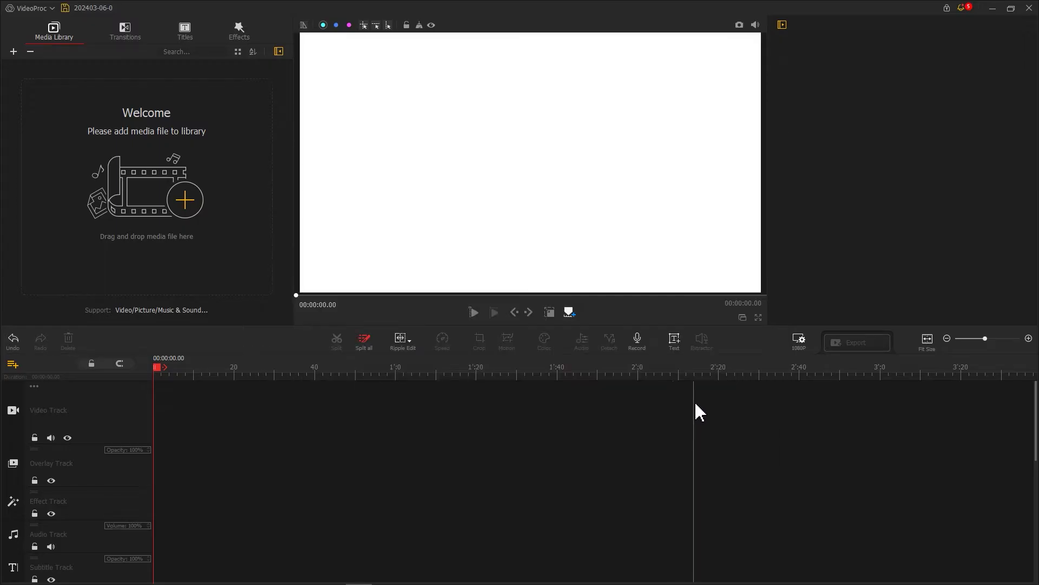
Step: Add a text clip with blank text, snapshot the white frame and add the image to the media library
click(676, 345)
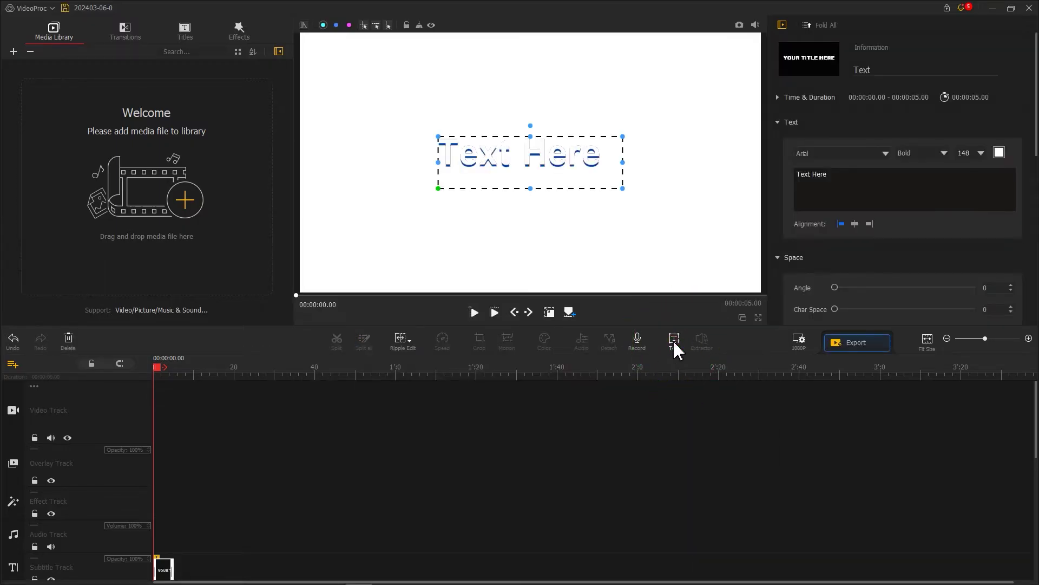
drag(825, 174, 784, 174)
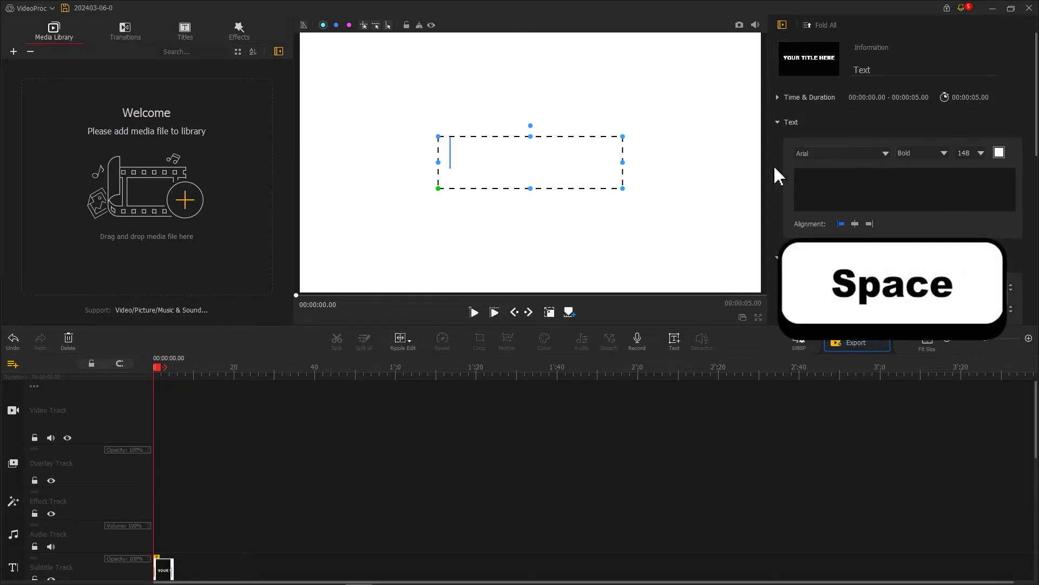
click(739, 26)
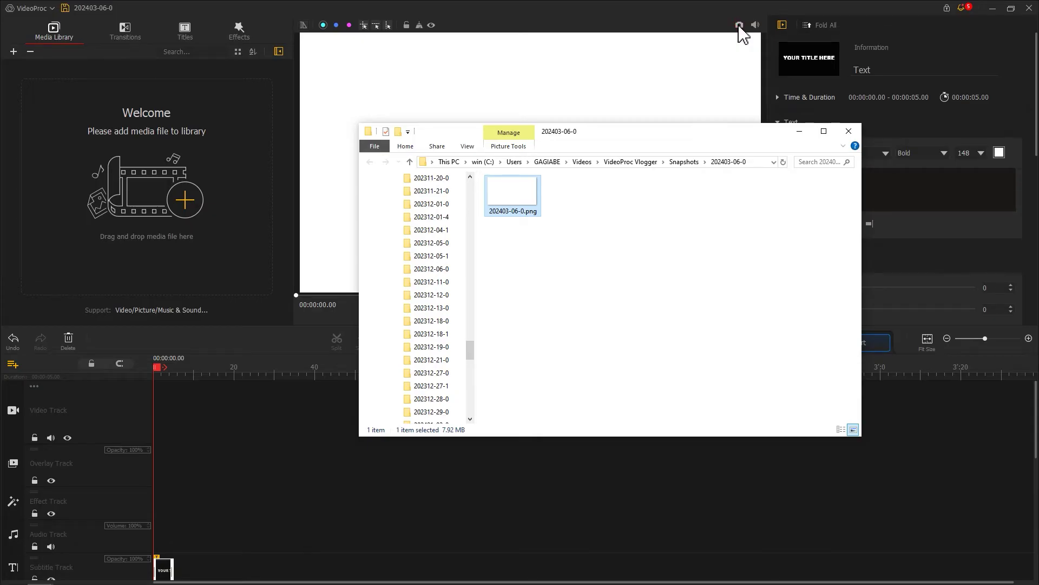
drag(517, 200, 135, 223)
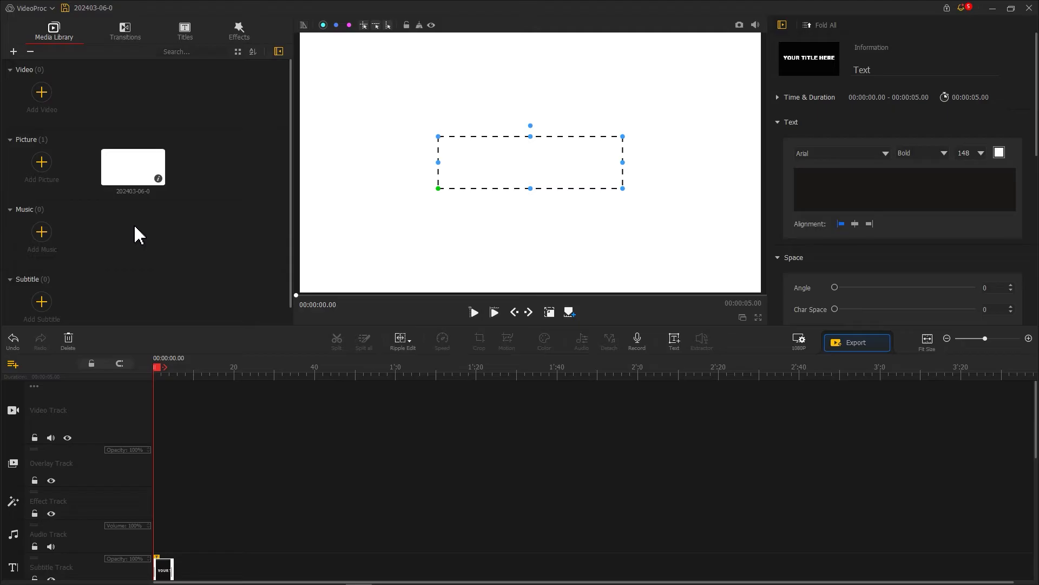
Step: Change the project background colour to black and delete the blank text clip from the subtitle track
click(800, 342)
click(418, 383)
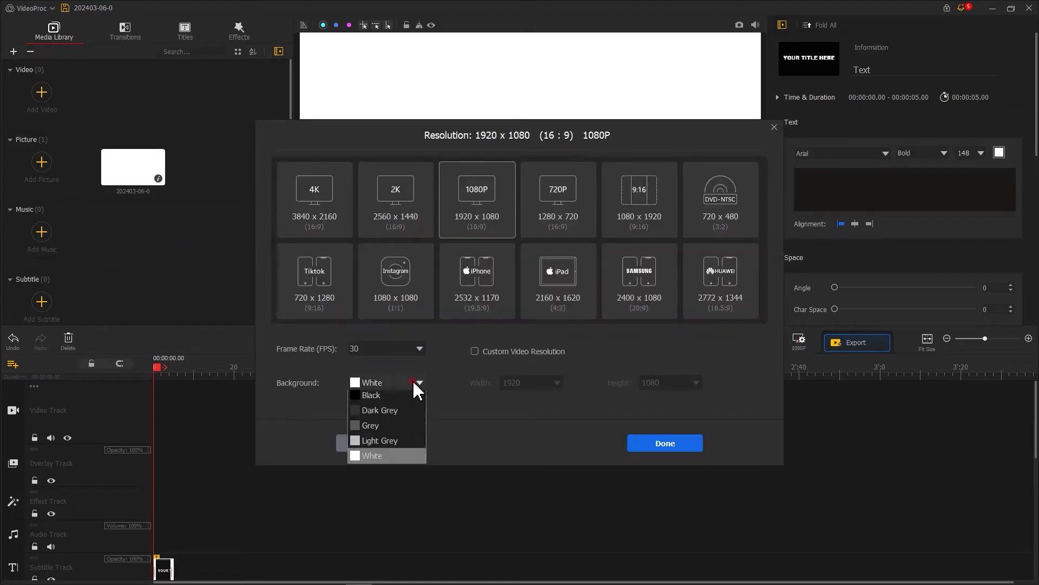
click(391, 411)
click(664, 449)
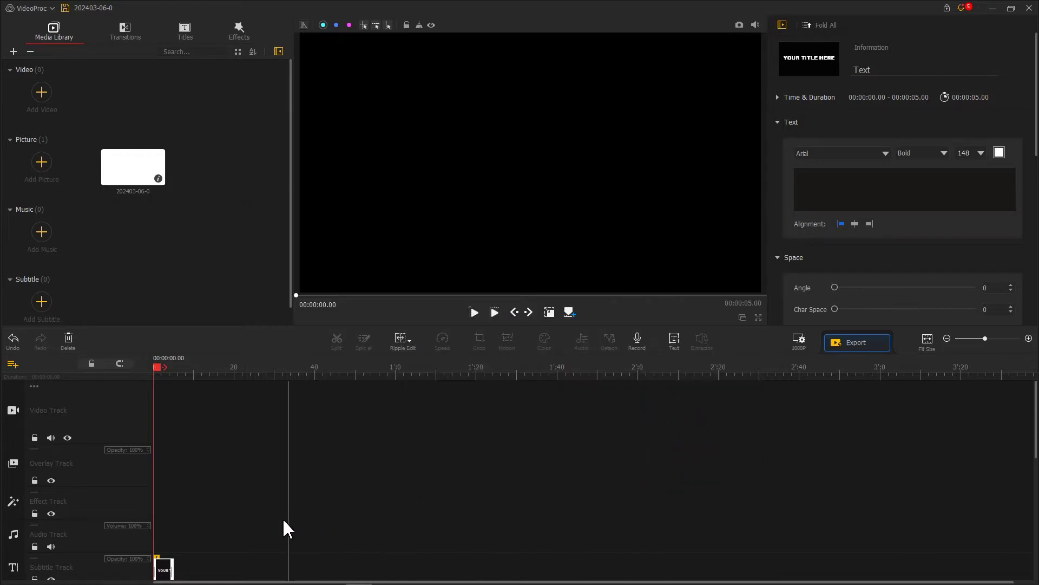
right_click(162, 567)
click(180, 573)
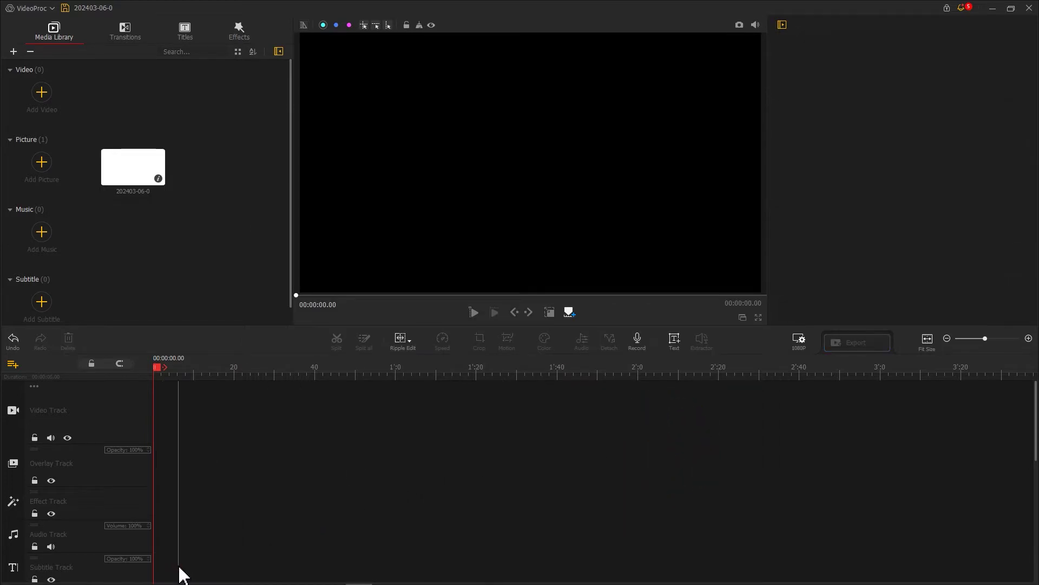
Step: Place the white snapshot image at the start of the overlay track and fit it to the screen width
drag(138, 170, 156, 458)
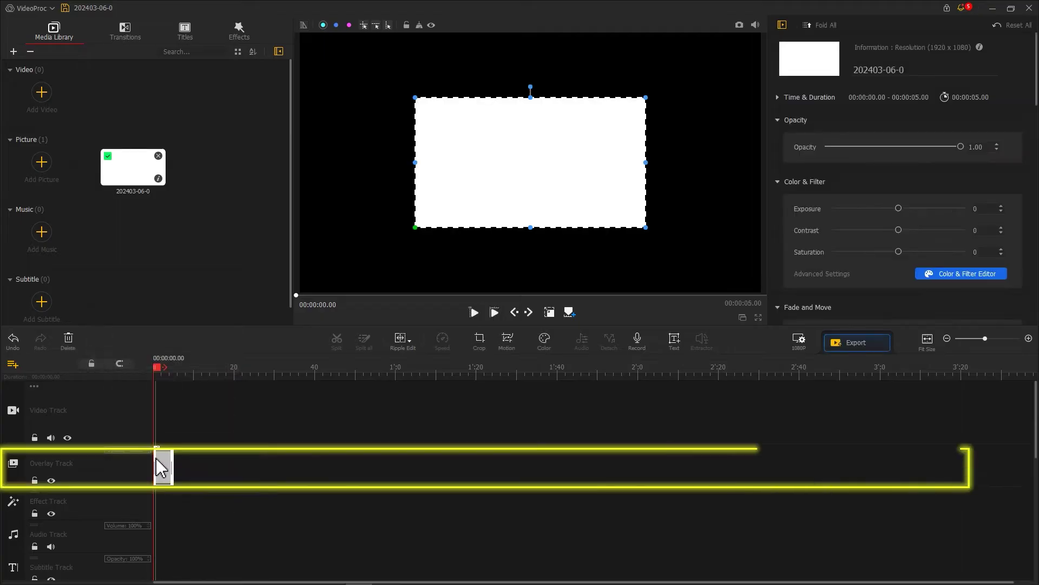
scroll(866, 217, down, 8)
click(866, 218)
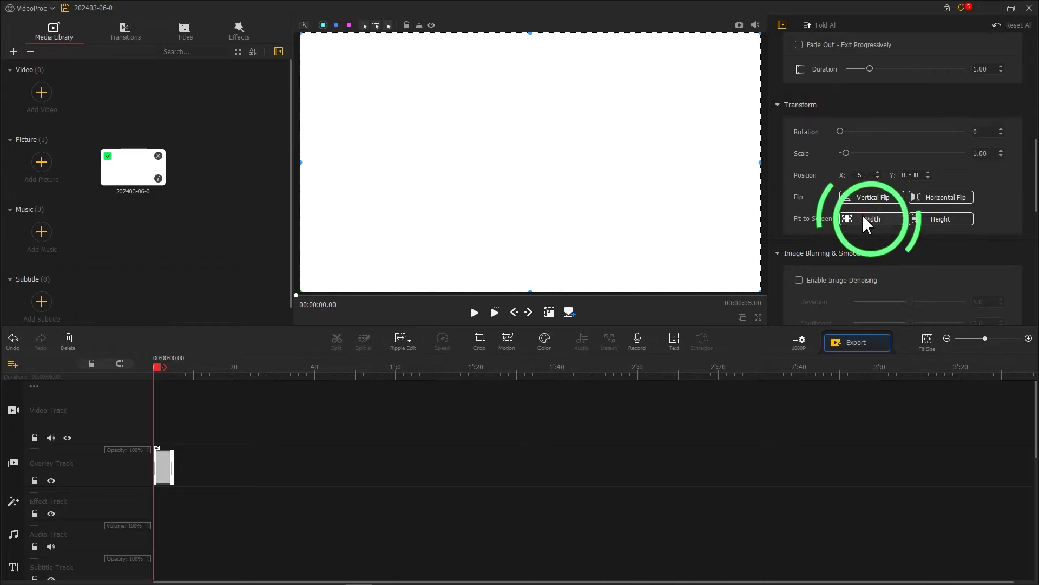
Step: Add the Circular Mask filter at the start of the effect track, below the white image
click(237, 32)
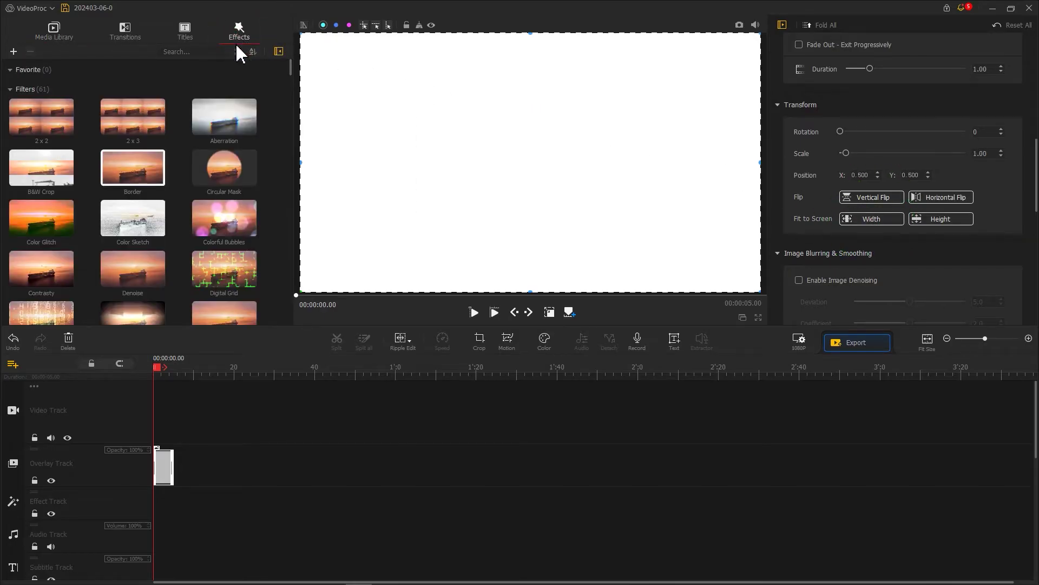
click(226, 164)
drag(228, 168, 157, 500)
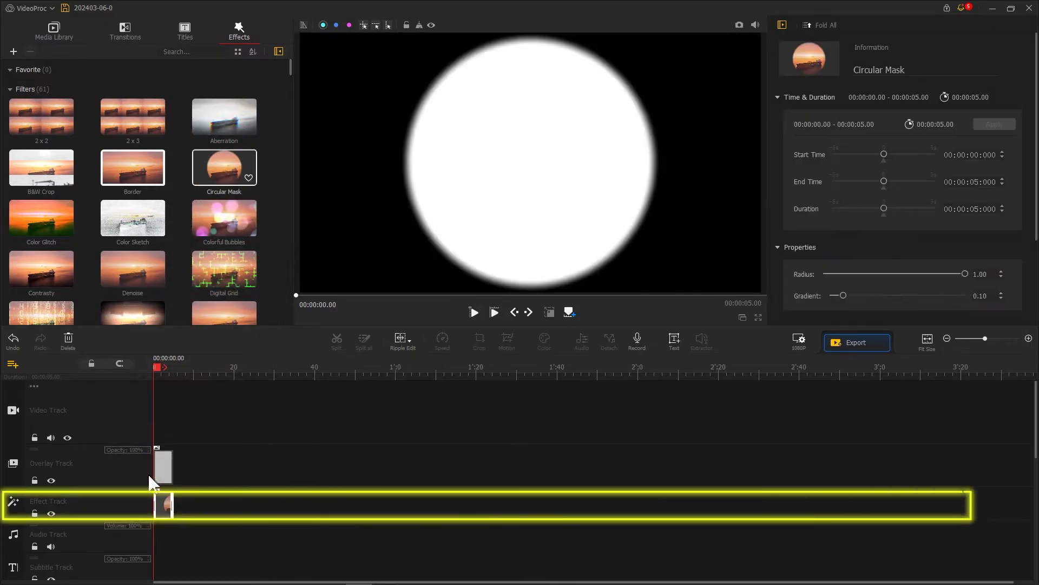
Step: Set the Circular Mask's gradient to 0.71 with a radius of 1.00 and save a snapshot of the blurred circle
click(162, 506)
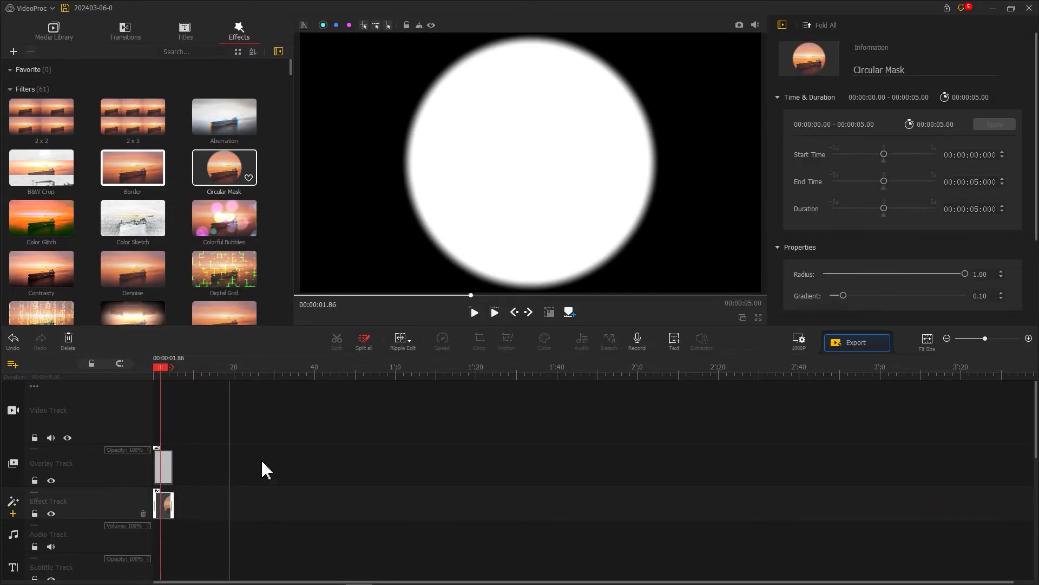
drag(963, 272, 933, 273)
drag(854, 295, 985, 276)
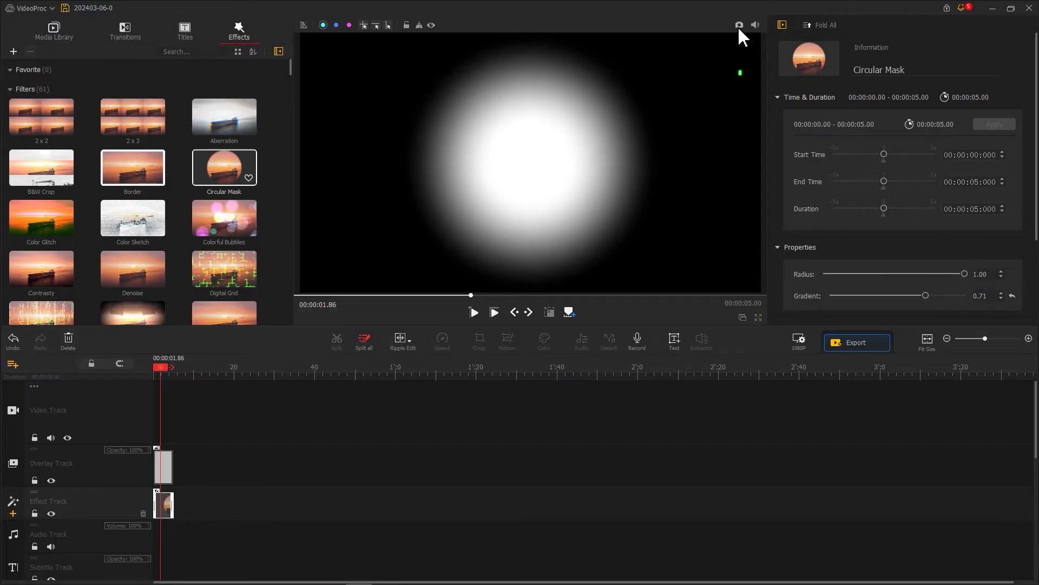
click(739, 25)
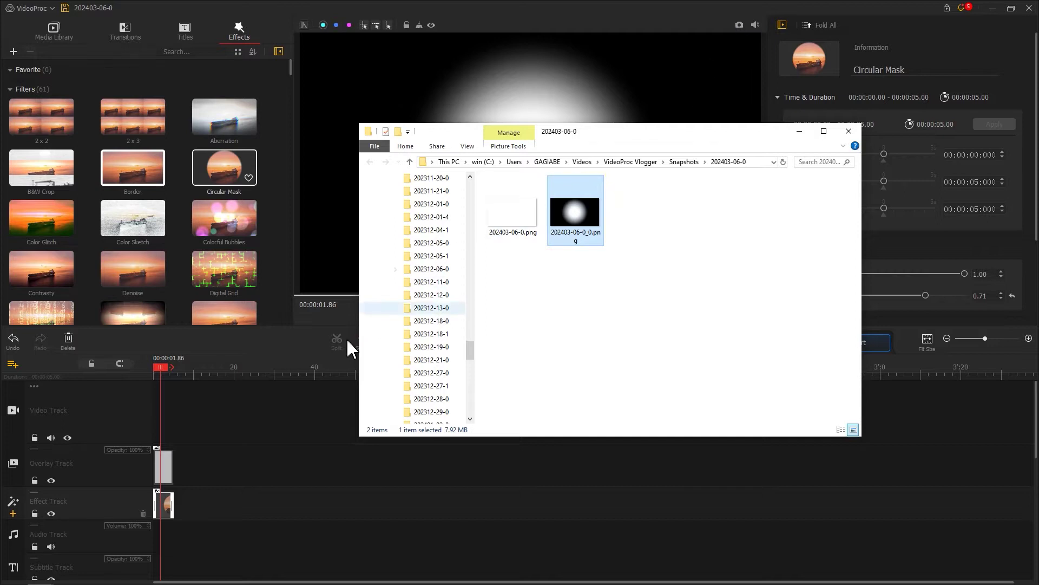
click(227, 447)
Step: Delete the white image clip and the Circular Mask effect from the timeline
click(163, 466)
right_click(163, 466)
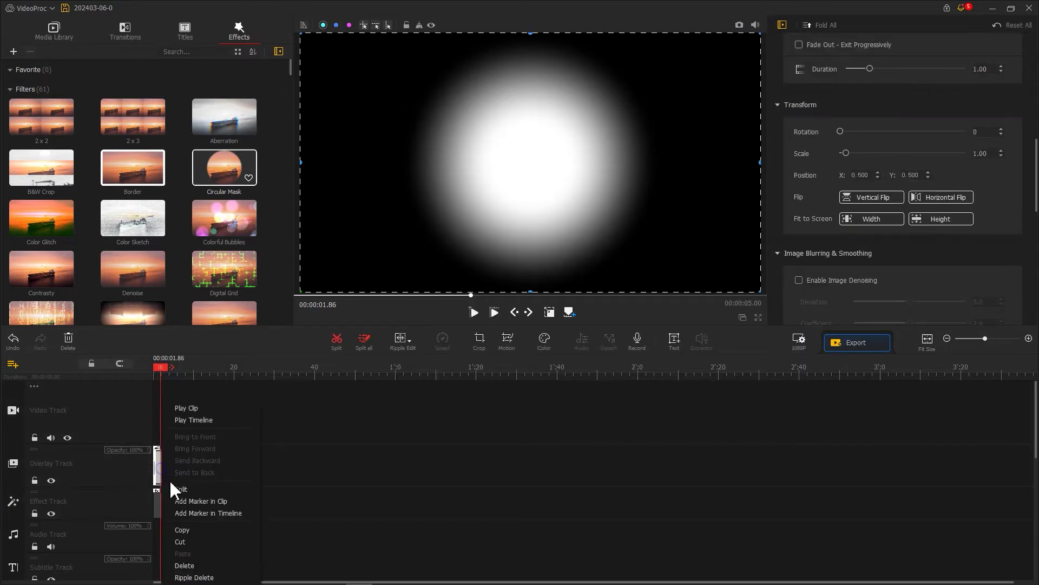
click(209, 569)
right_click(165, 506)
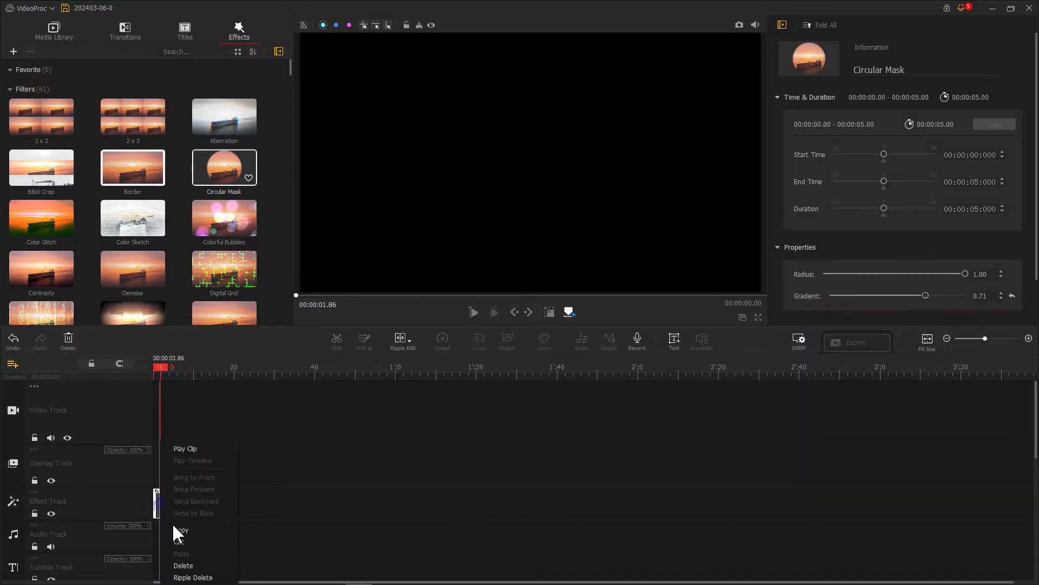
click(184, 566)
Step: Add the Title 6 template at the start of the subtitle track
click(57, 37)
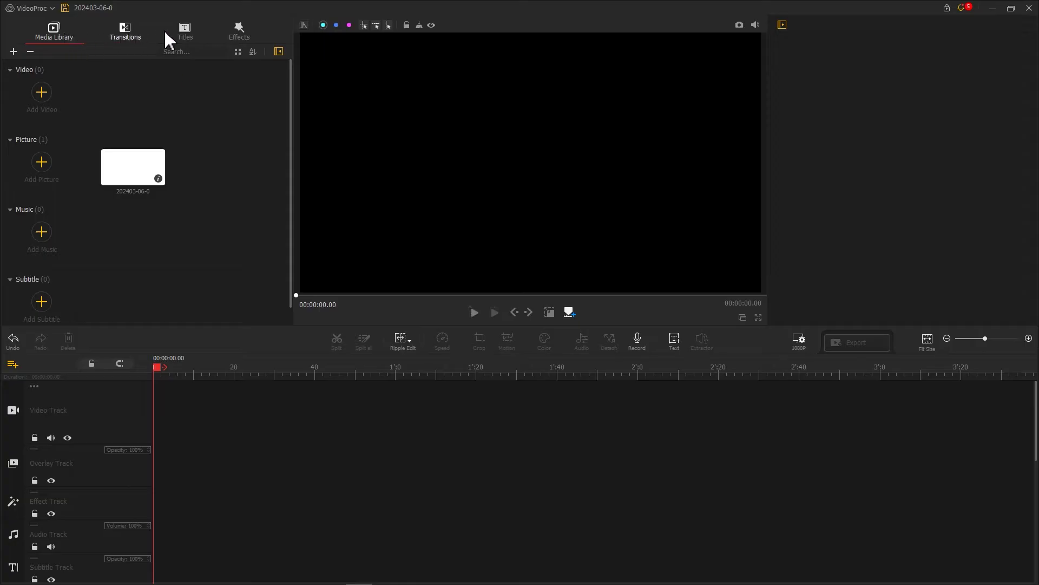
click(185, 30)
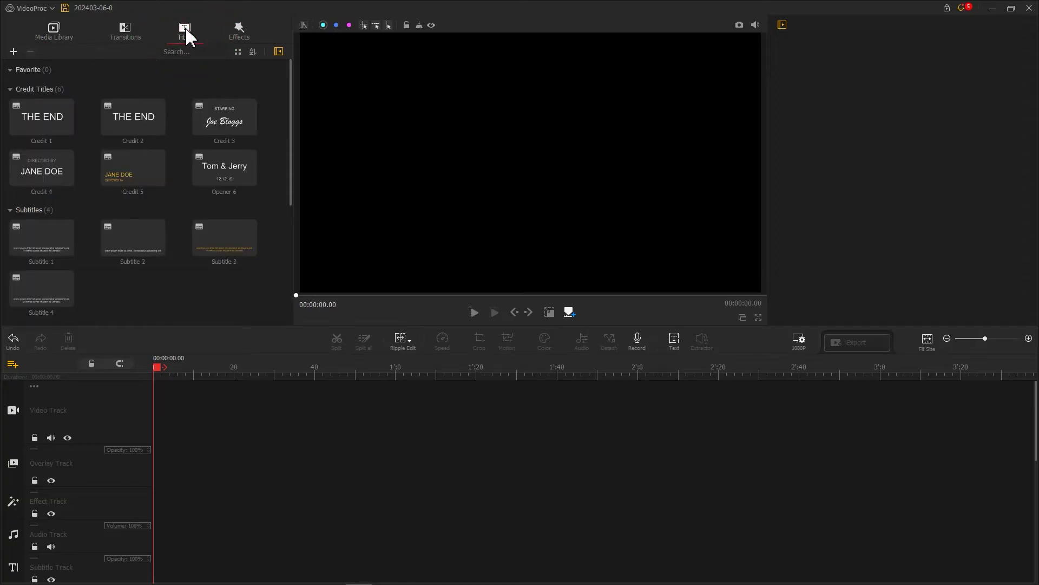
scroll(185, 233, down, 3)
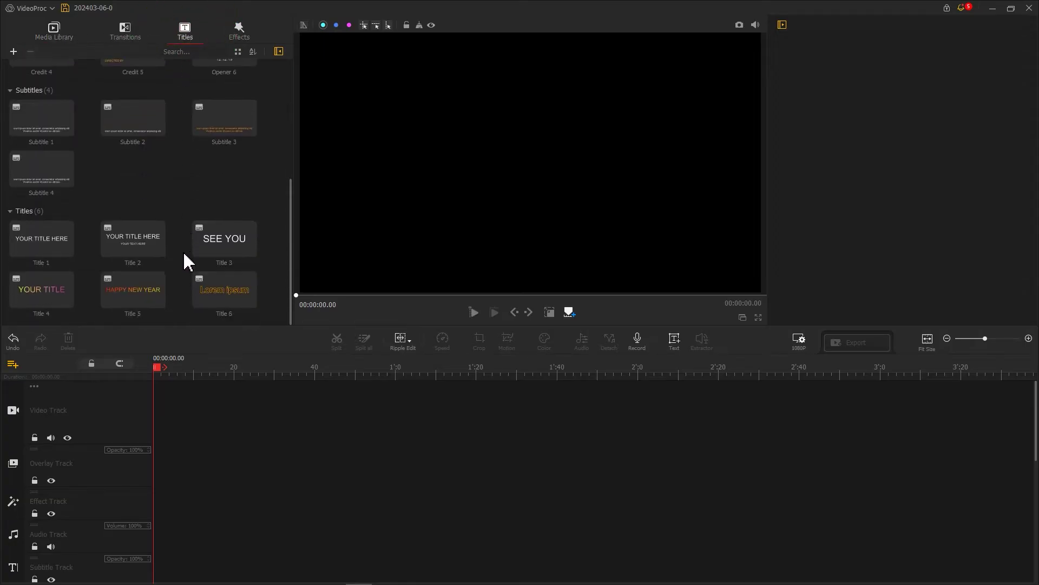
drag(209, 298, 154, 477)
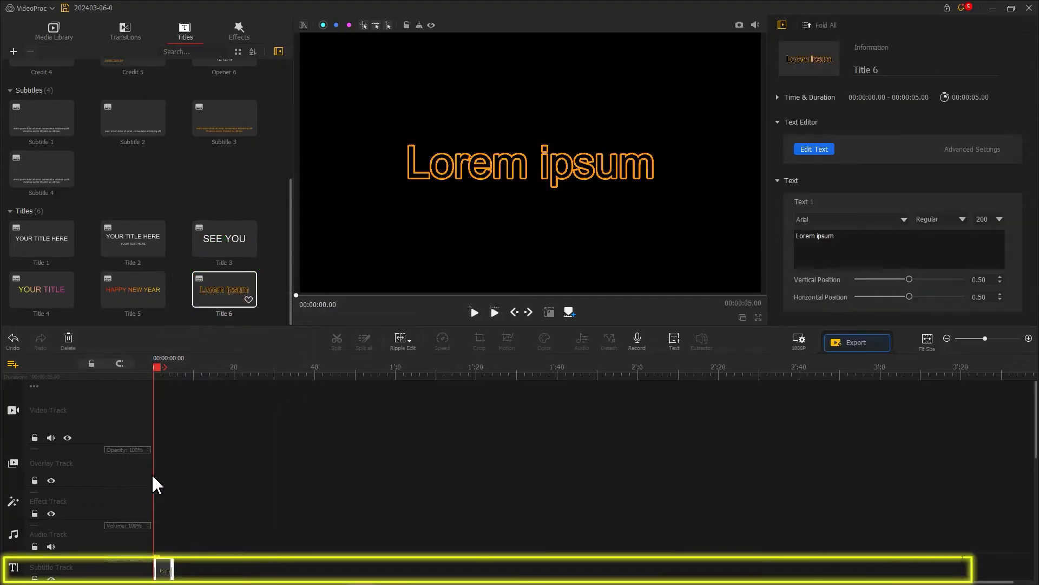
Step: Replace the title's text with "FASHION" and set its font to Tahoma Bold
click(820, 149)
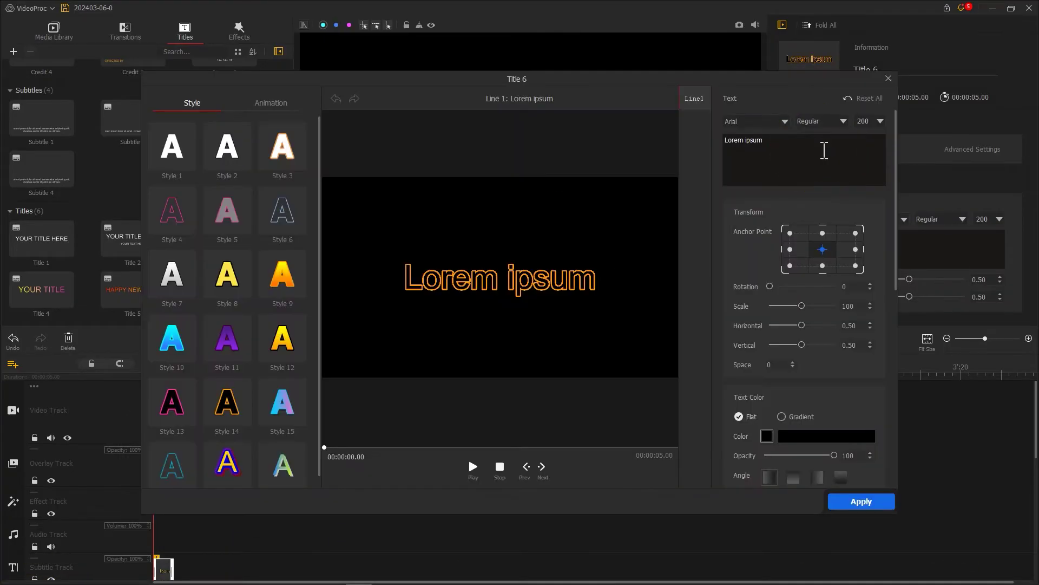
text(FASHION)
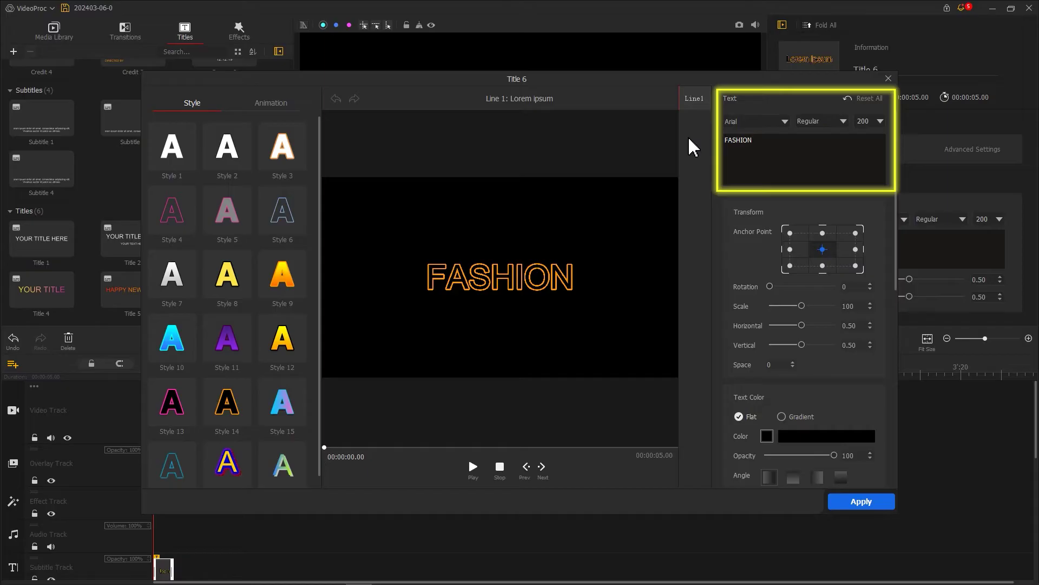
click(758, 121)
click(774, 352)
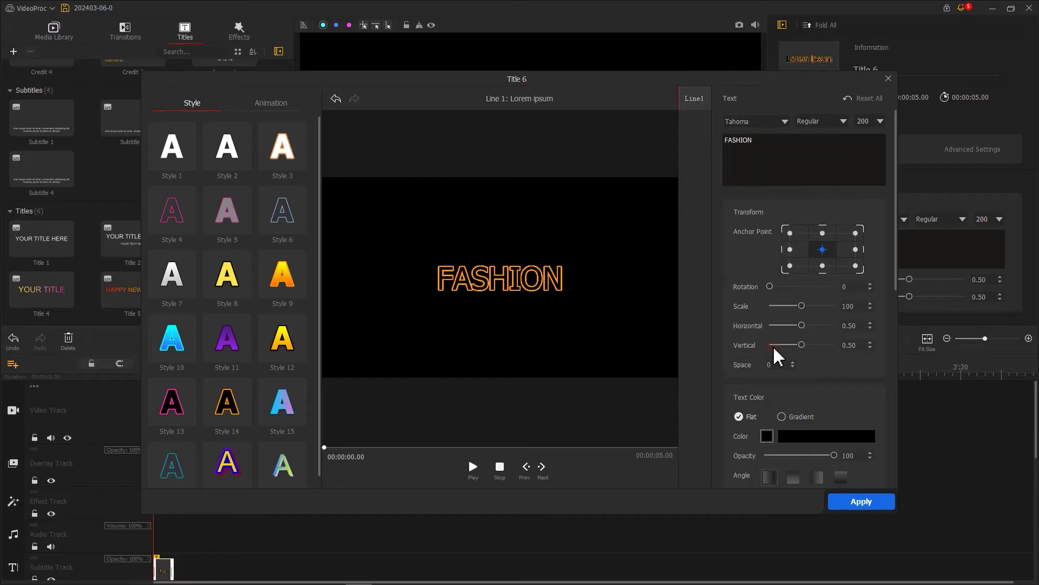
click(840, 123)
click(831, 139)
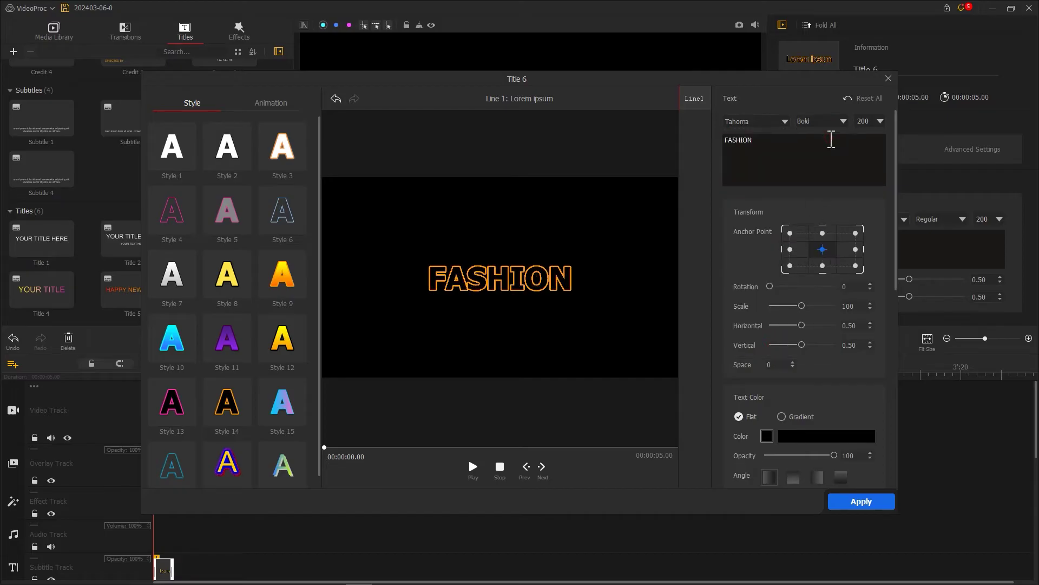
Step: Confirm flat black (#000000) as the title's text colour
scroll(742, 322, down, 1)
scroll(744, 319, down, 4)
click(767, 274)
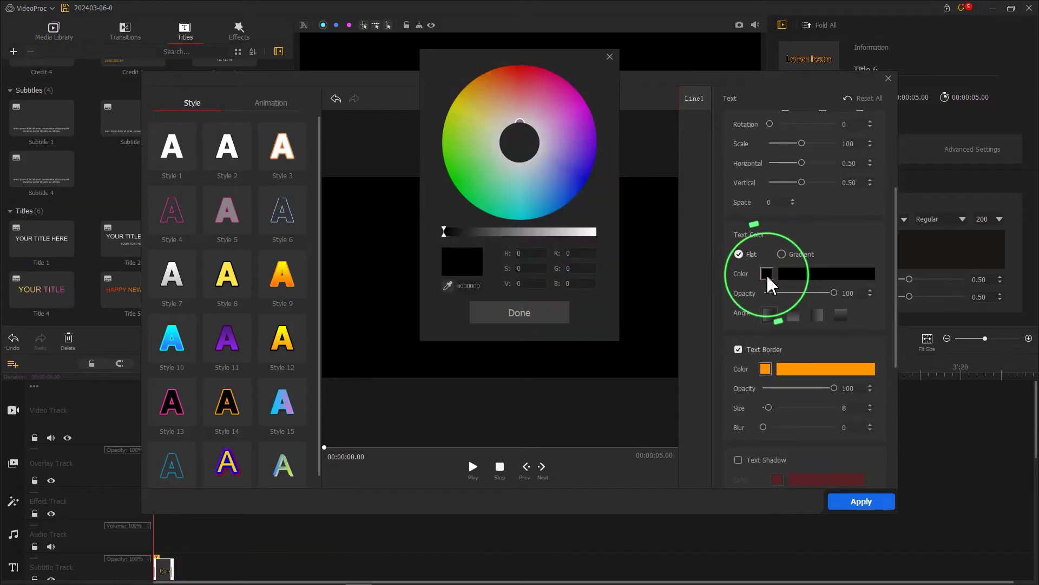
click(534, 315)
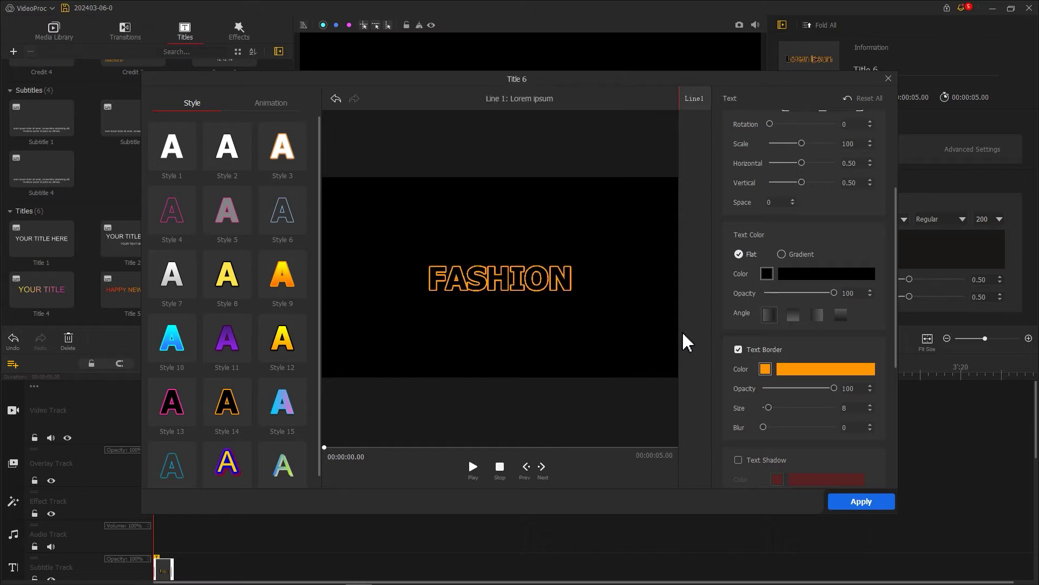
Step: Set the title's text border to white (#FFFFFF) with a size of 3
click(740, 356)
click(765, 370)
click(514, 181)
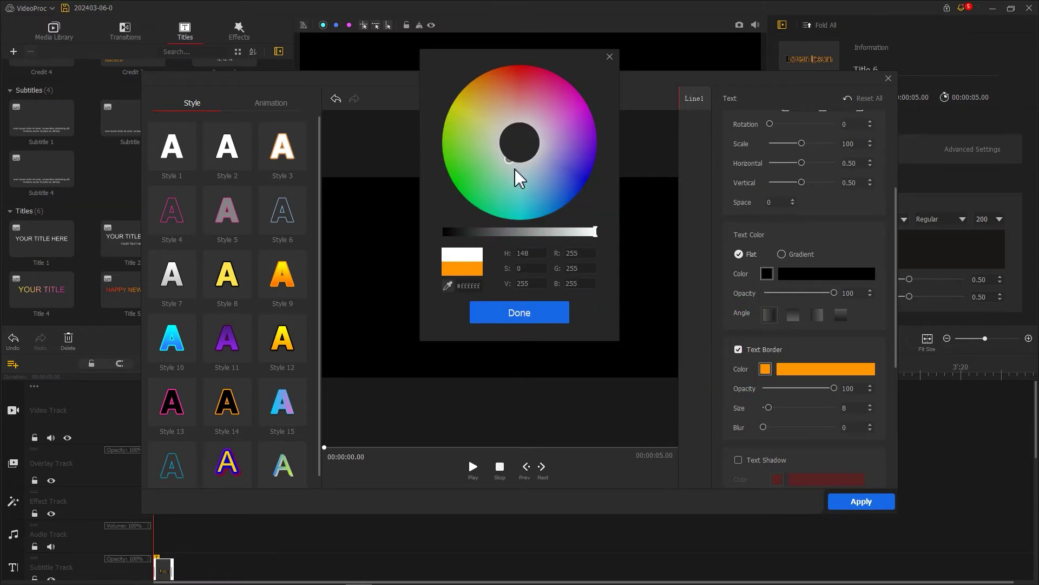
click(529, 314)
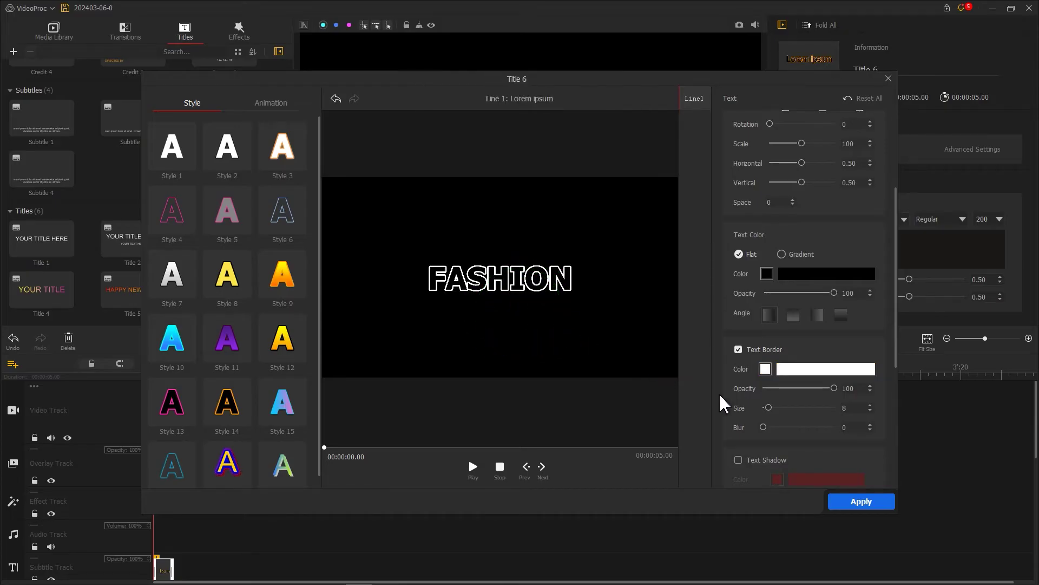
double_click(847, 408)
text(3)
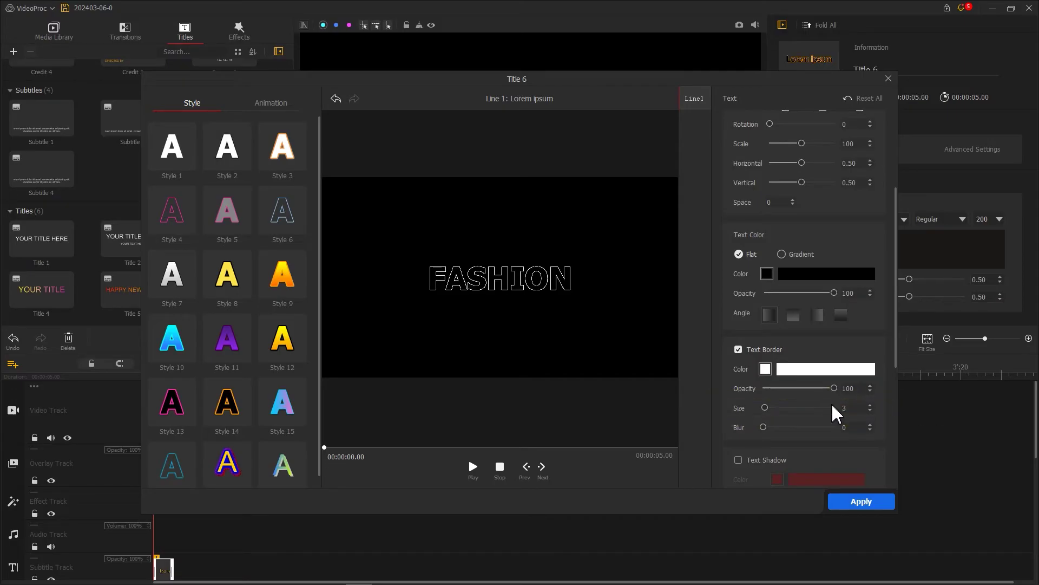
Step: Extend the title text to "FASHION FASHION FASHION" and reduce its scale to 76 so it fits on one line
scroll(837, 414, up, 5)
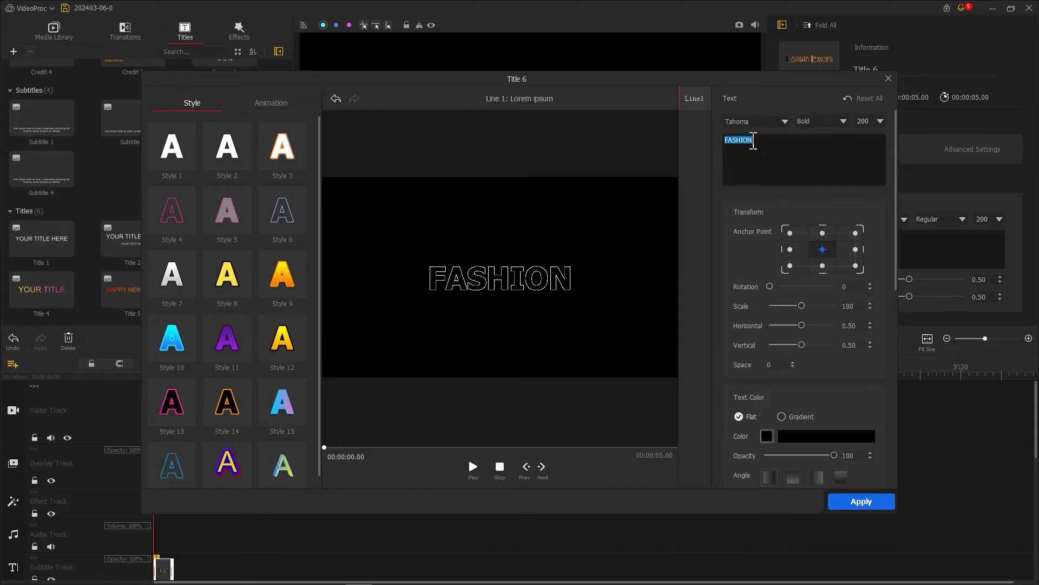
text(FASHION)
text(FASHION)
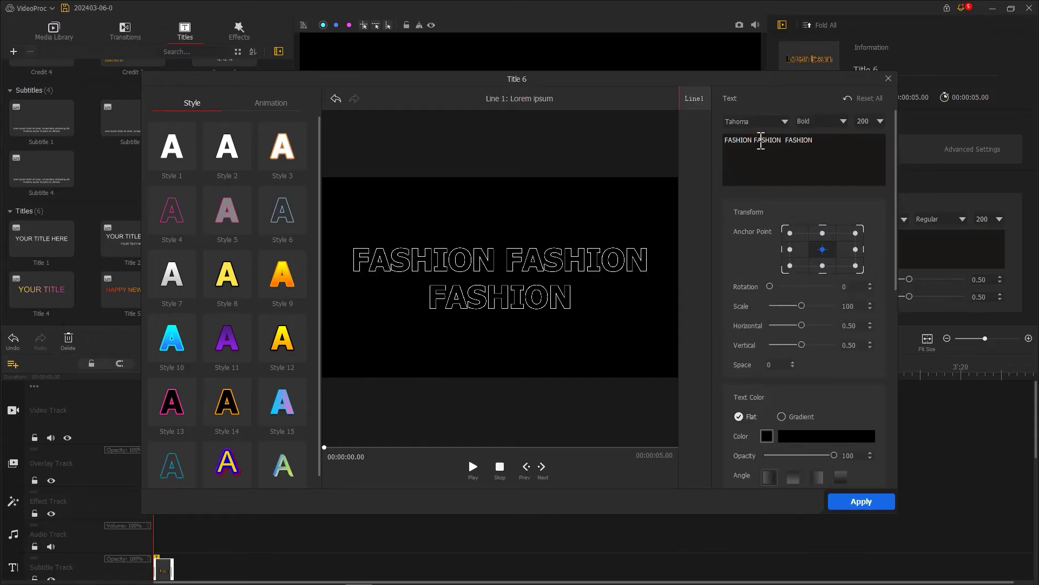
drag(801, 306, 794, 312)
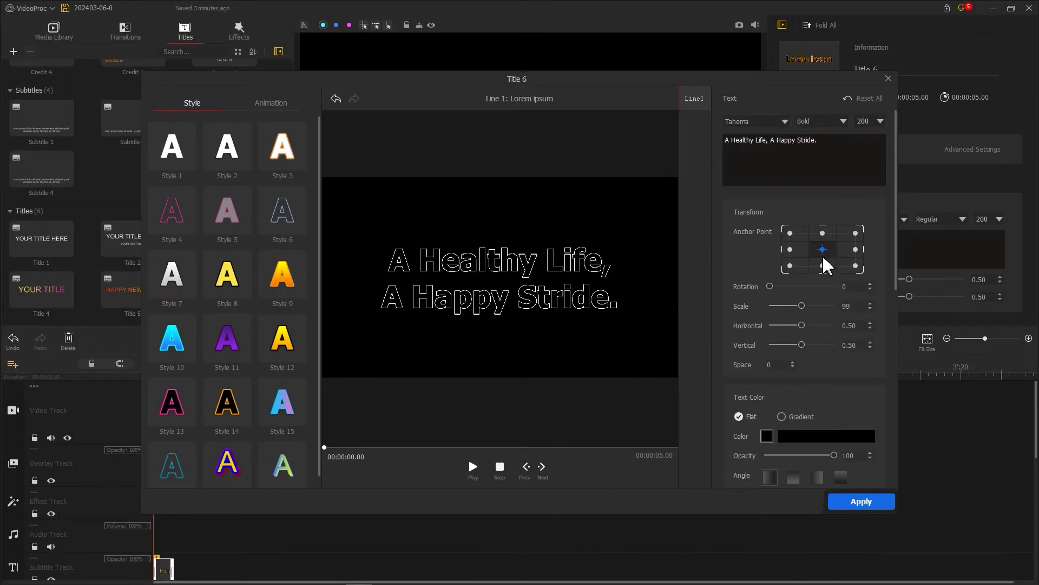
drag(801, 308, 794, 308)
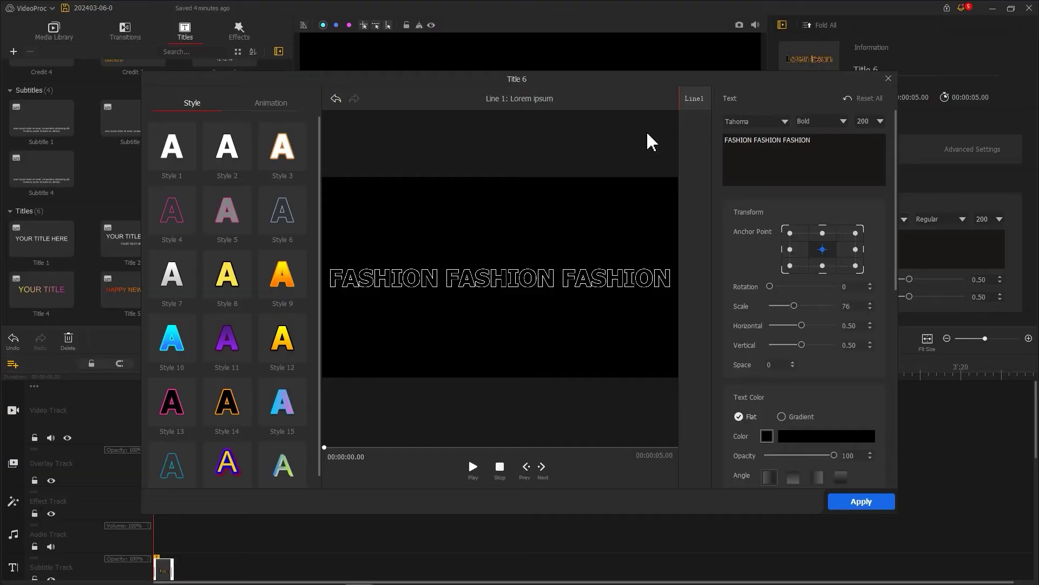
Step: Apply the Clip Up Roll animation to the title
click(271, 104)
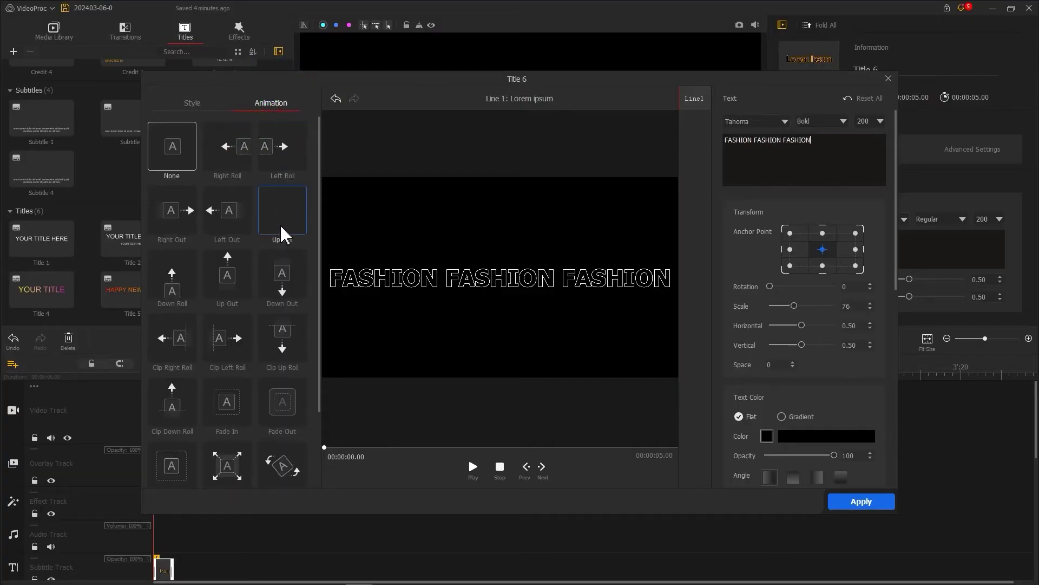
click(293, 338)
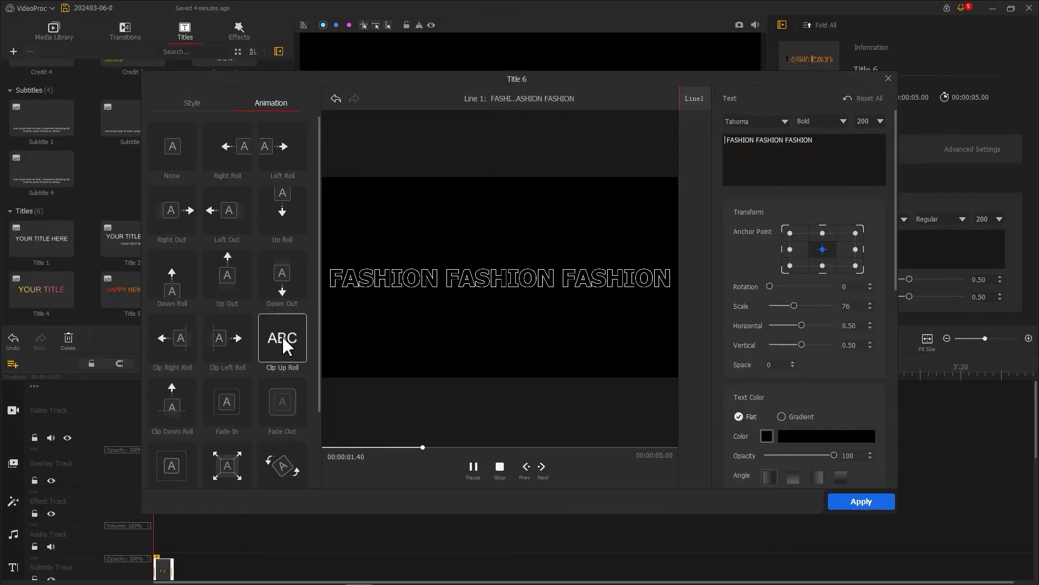
Step: Apply the title edits and raise the FASHION title to a vertical position of 0.93
click(854, 500)
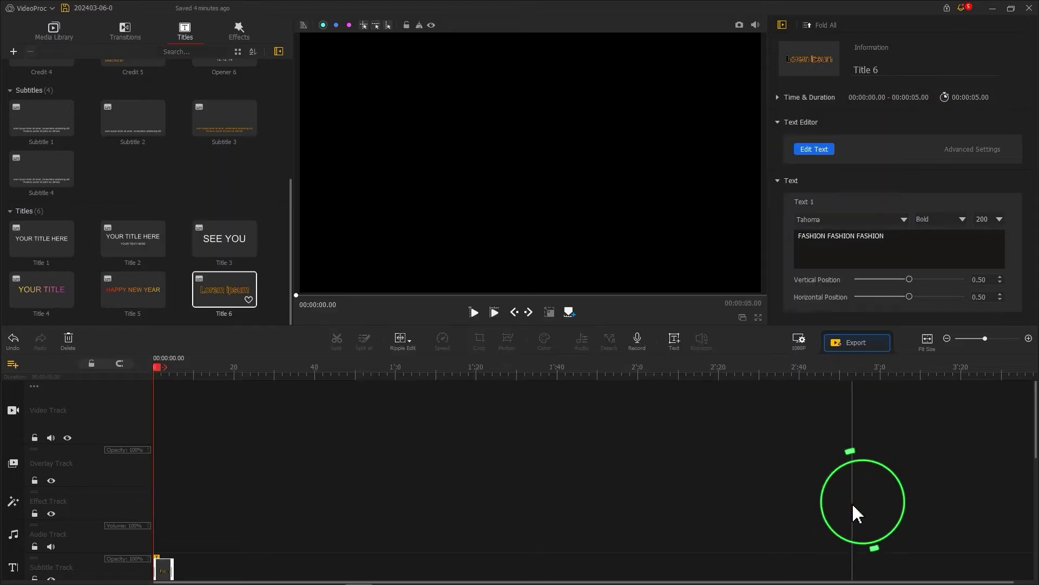
drag(158, 367, 166, 368)
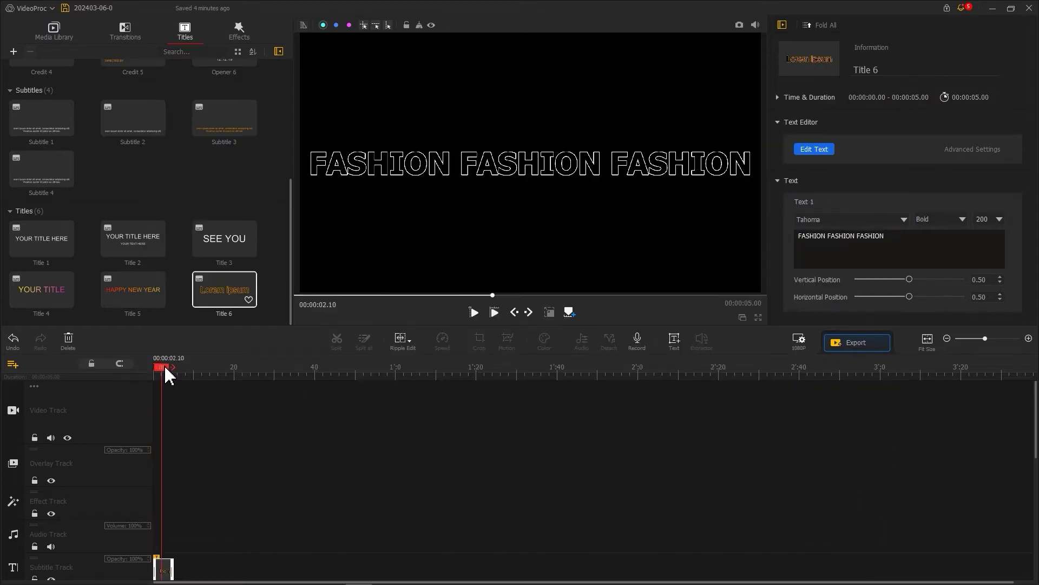
drag(910, 278, 958, 274)
Step: Duplicate the title clip on the subtitle track, start the copy at 0.63 s, and lower its text one row
scroll(413, 372, up, 5)
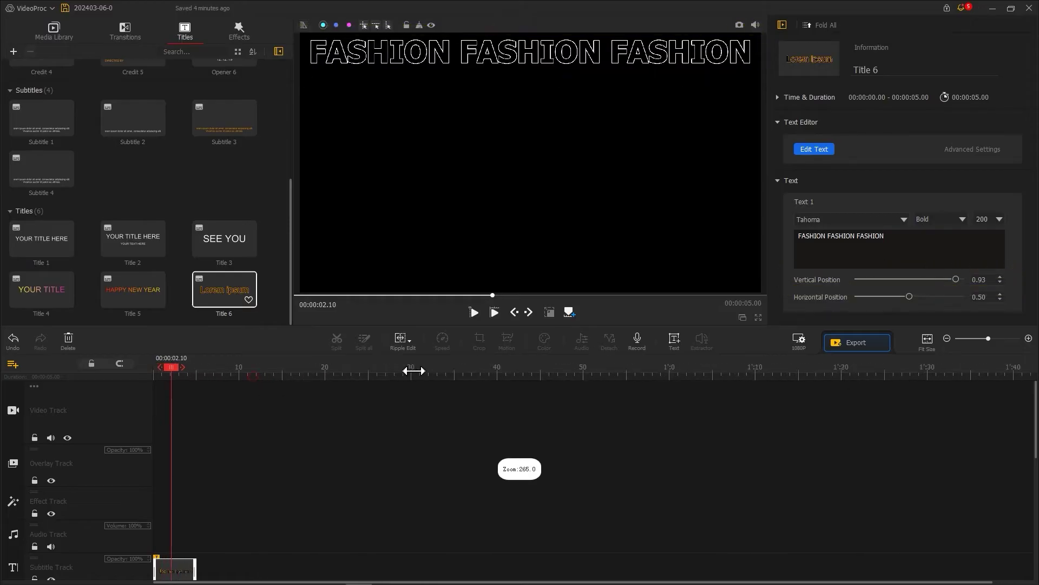
scroll(210, 520, down, 2)
right_click(210, 522)
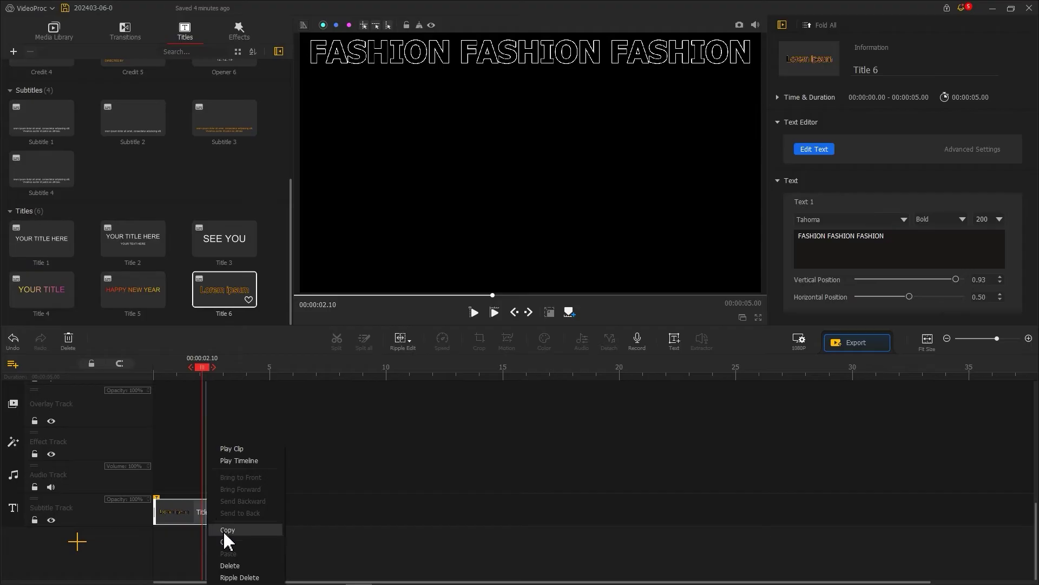
click(225, 529)
right_click(165, 515)
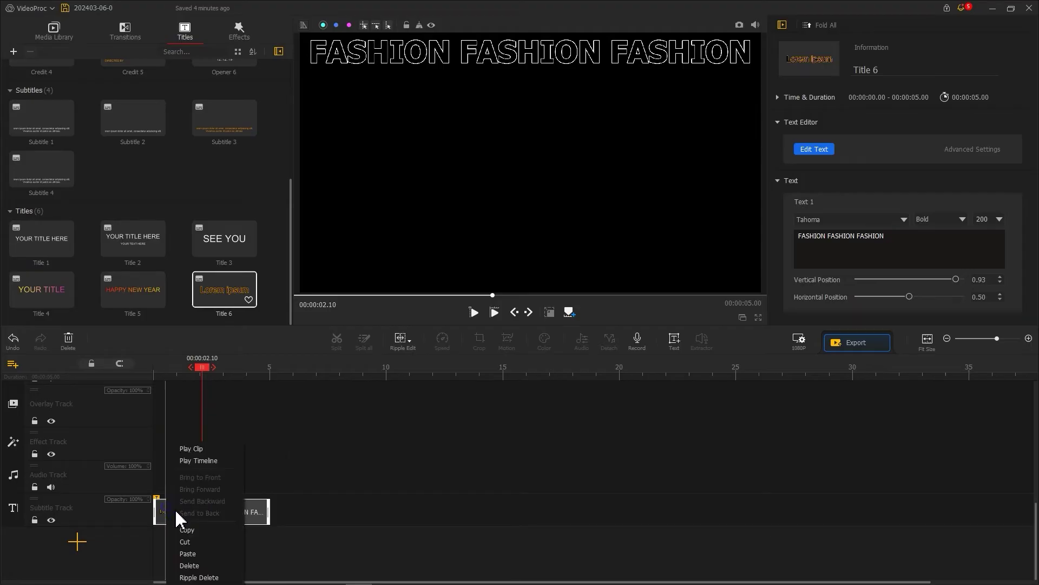
click(200, 553)
drag(215, 517, 197, 519)
click(195, 368)
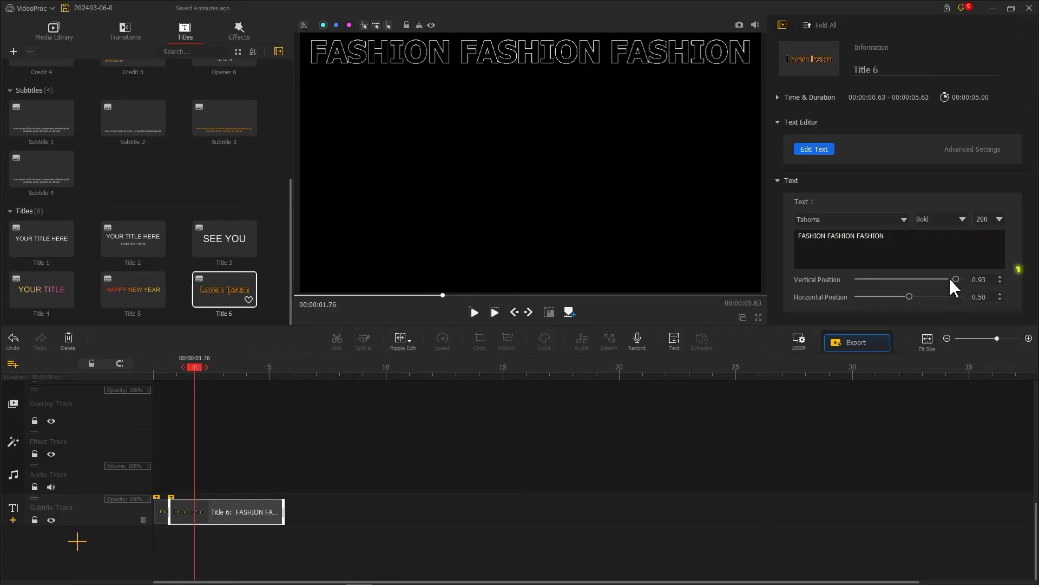
drag(953, 287, 919, 280)
Step: Paste further title copies at staggered starts along the subtitle track, placing each text line one row lower
right_click(196, 512)
click(222, 559)
key(ctrl+v)
right_click(227, 511)
click(252, 559)
drag(245, 514, 240, 515)
drag(917, 280, 878, 279)
Step: Paste the remaining title copies up to 5 s and lower the last one to the bottom row of the frame
right_click(261, 511)
click(286, 559)
click(291, 368)
right_click(292, 511)
click(315, 554)
right_click(303, 511)
click(326, 555)
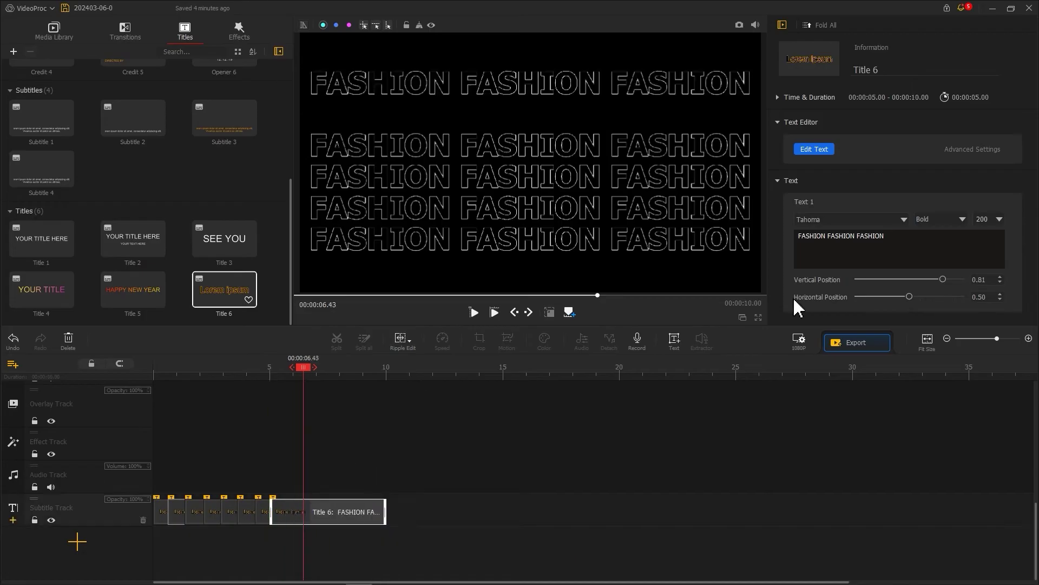
drag(944, 279, 866, 280)
Step: Extend the title clips so that they all end at the 10-second mark
drag(303, 374, 159, 369)
click(162, 515)
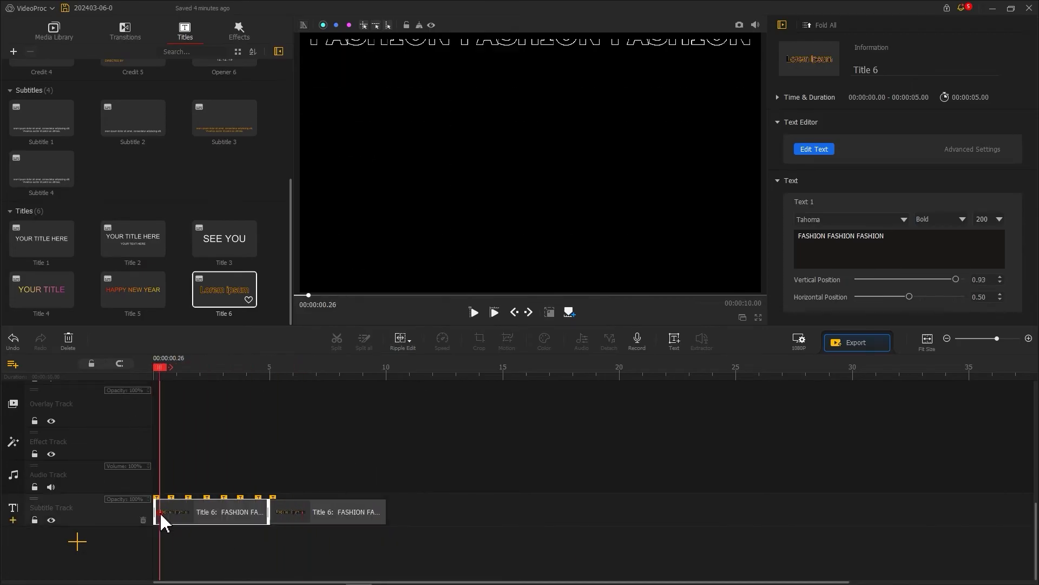
drag(268, 522, 385, 511)
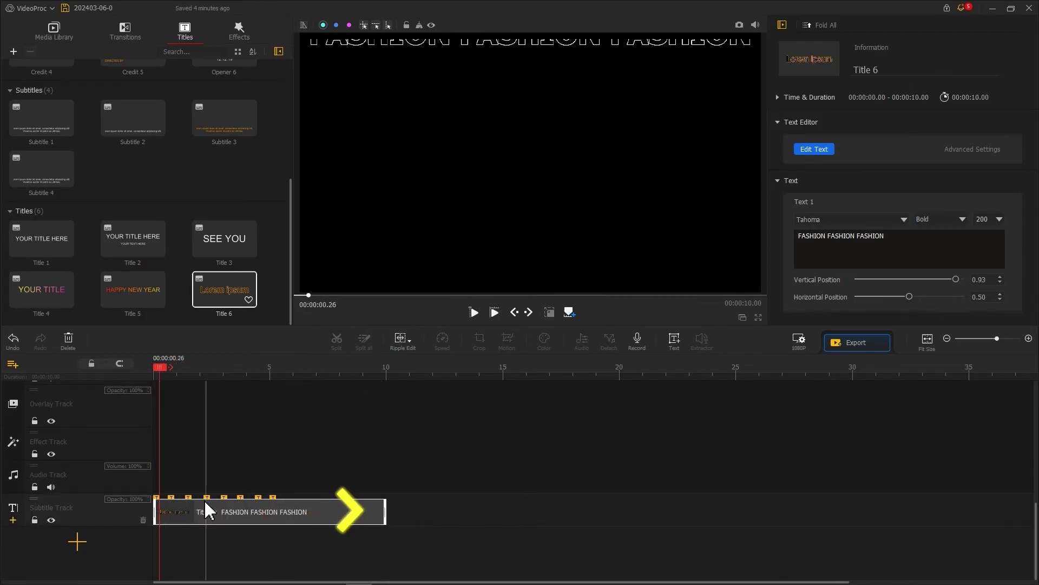
mouse_move(280, 512)
mouse_down()
mouse_move(381, 511)
mouse_move(301, 510)
mouse_up()
drag(216, 501, 386, 511)
click(241, 497)
click(258, 498)
Step: Export the title animation, and import the text video and the 202403-06-0_0 blurred-circle picture into a new project
click(854, 345)
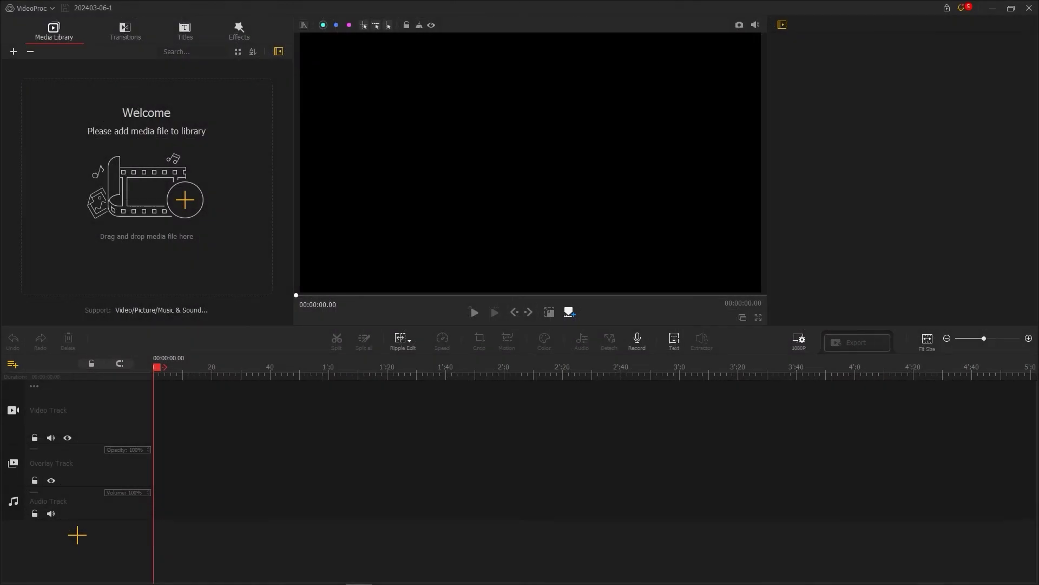
drag(1038, 33, 161, 192)
drag(1038, 33, 235, 200)
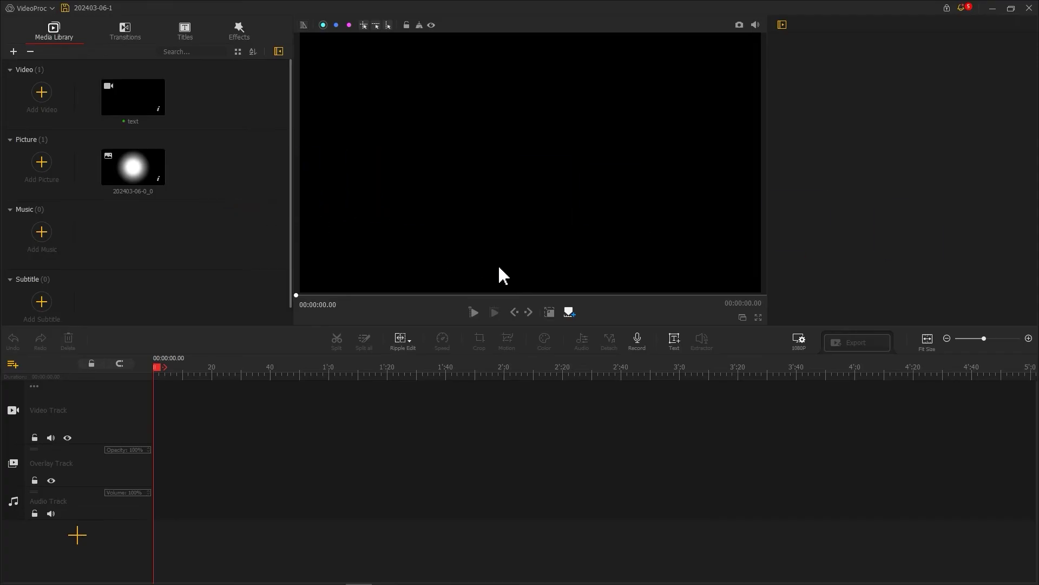
Step: Add a text clip at the timeline start and change its wording to "VideoProc"
click(673, 340)
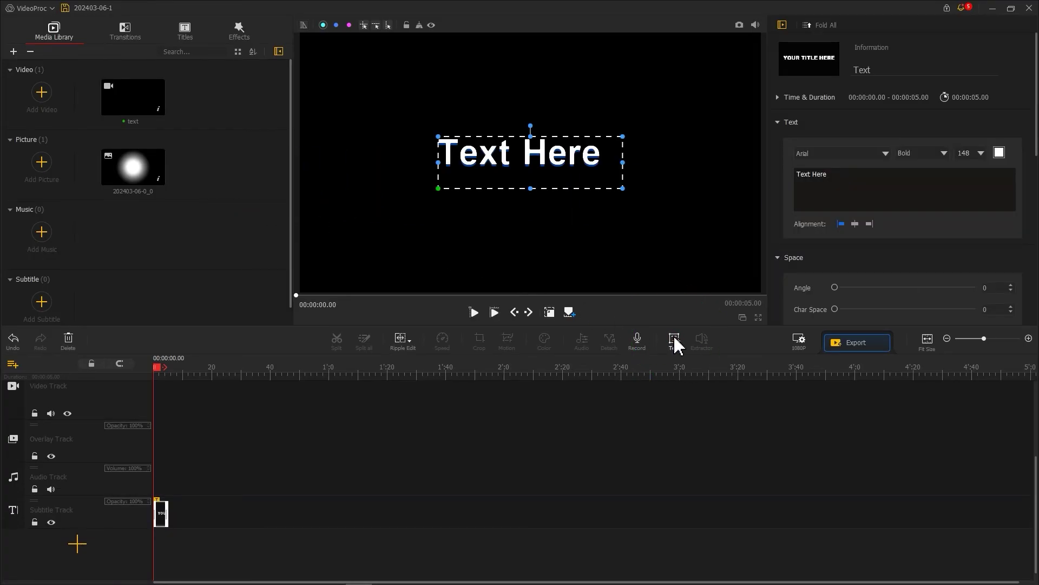
key(ctrl+a)
text(V)
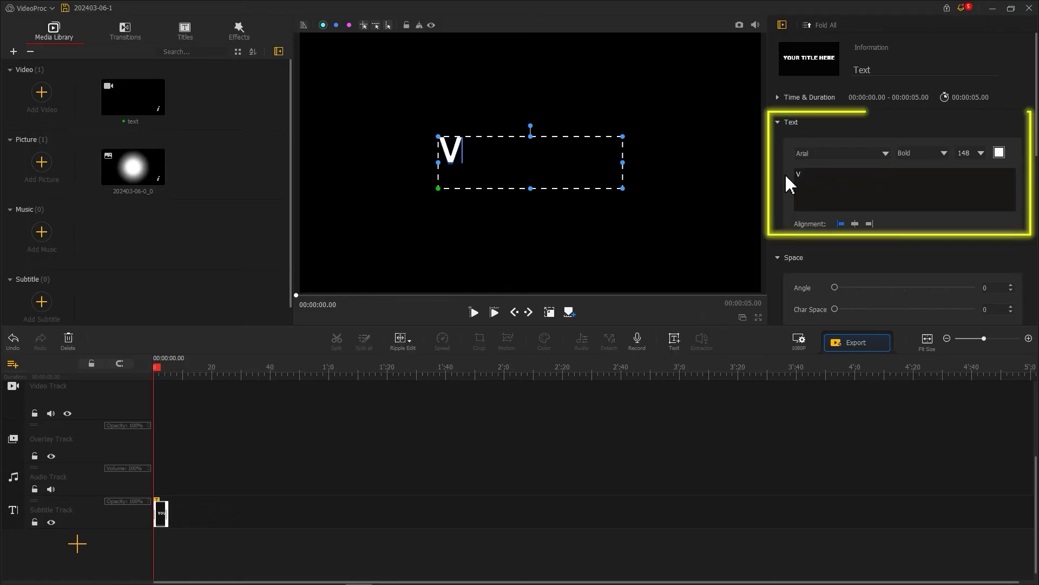
text(ideoProc)
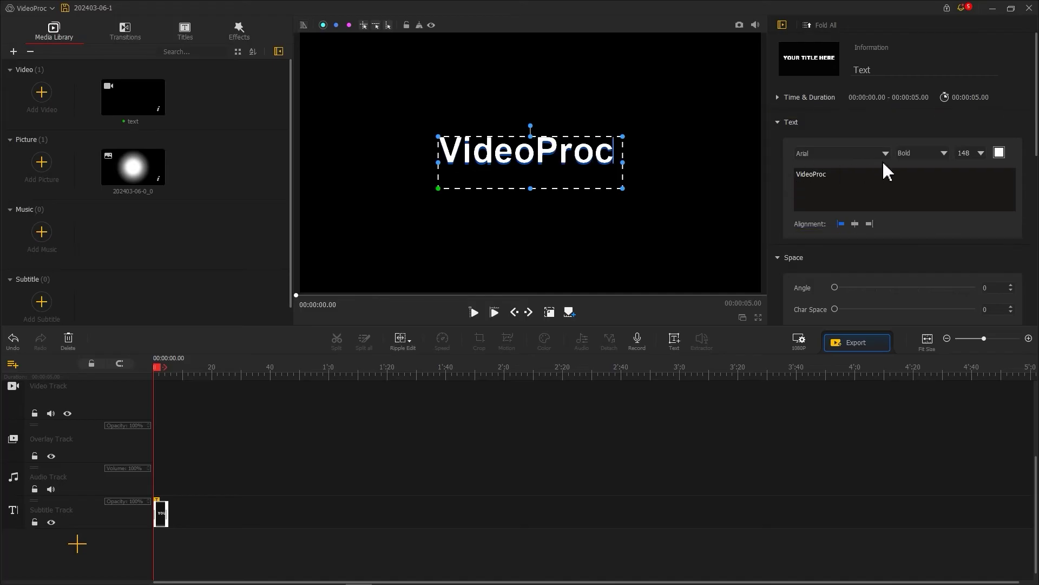
Step: Set the VideoProc text to Tahoma Bold, enlarge its box to fit the word, and centre it in the frame
click(887, 153)
scroll(885, 223, down, 10)
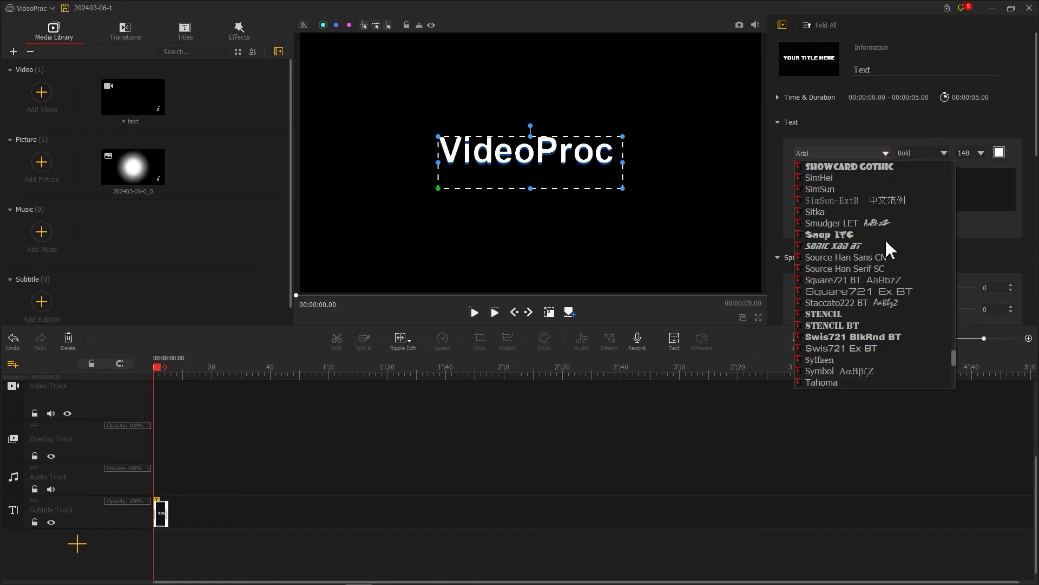
click(874, 368)
click(943, 154)
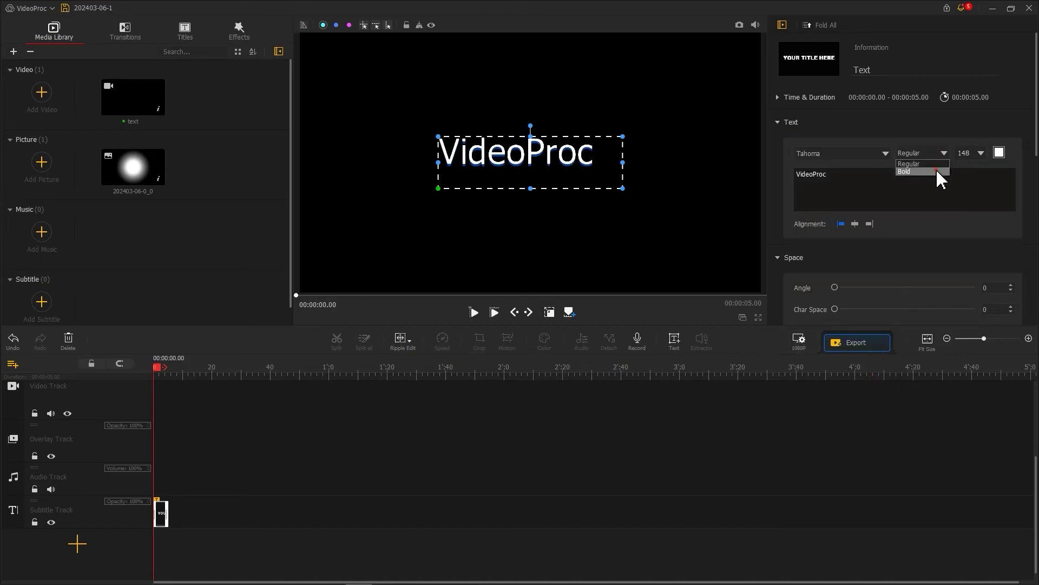
click(938, 171)
drag(623, 189, 652, 202)
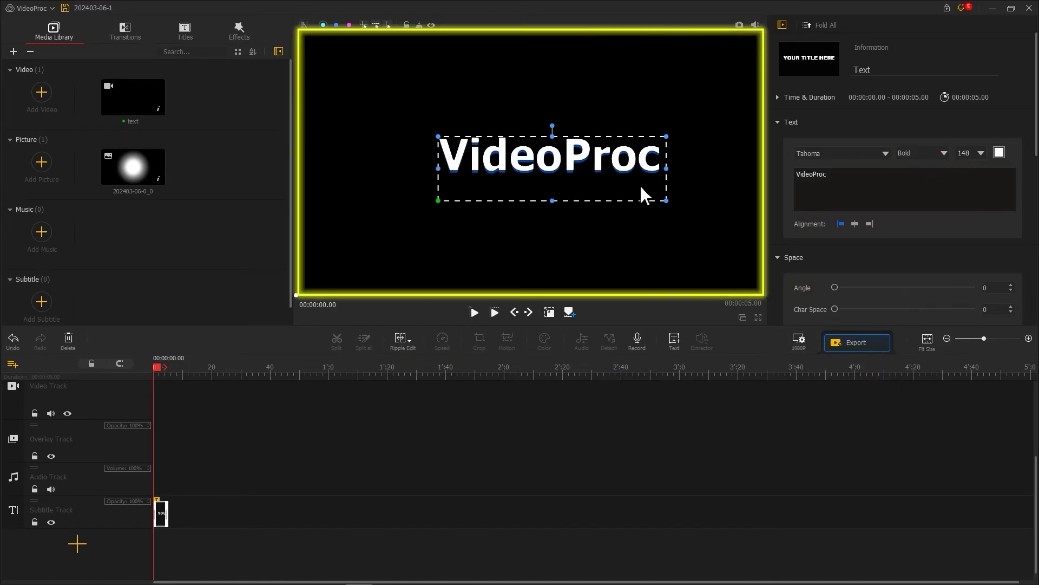
Step: Set the text shadow offset to 0 and apply a 1-second Wipe Down move-in animation to the VideoProc text
scroll(855, 235, down, 6)
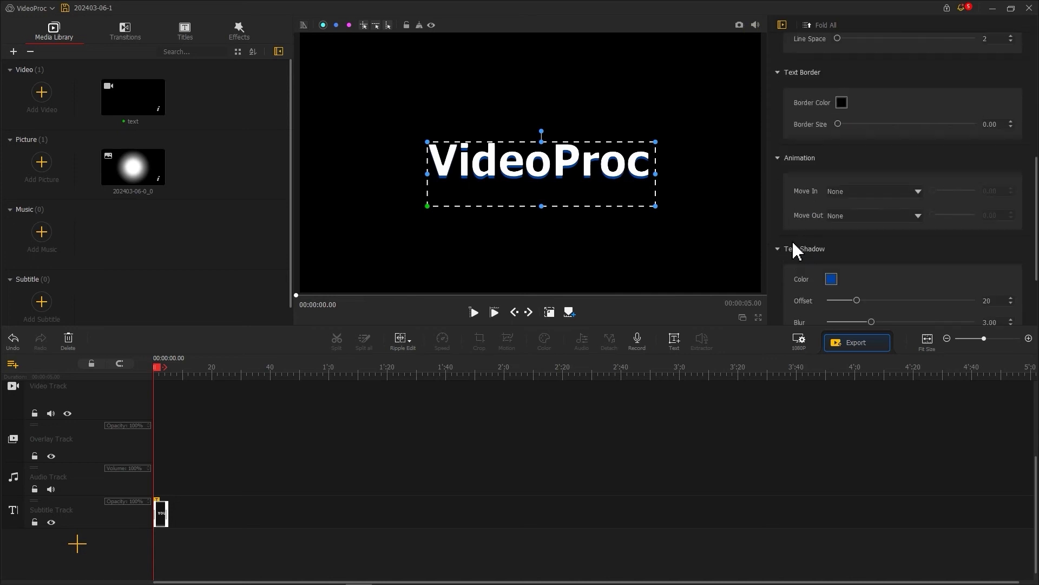
drag(850, 205, 824, 204)
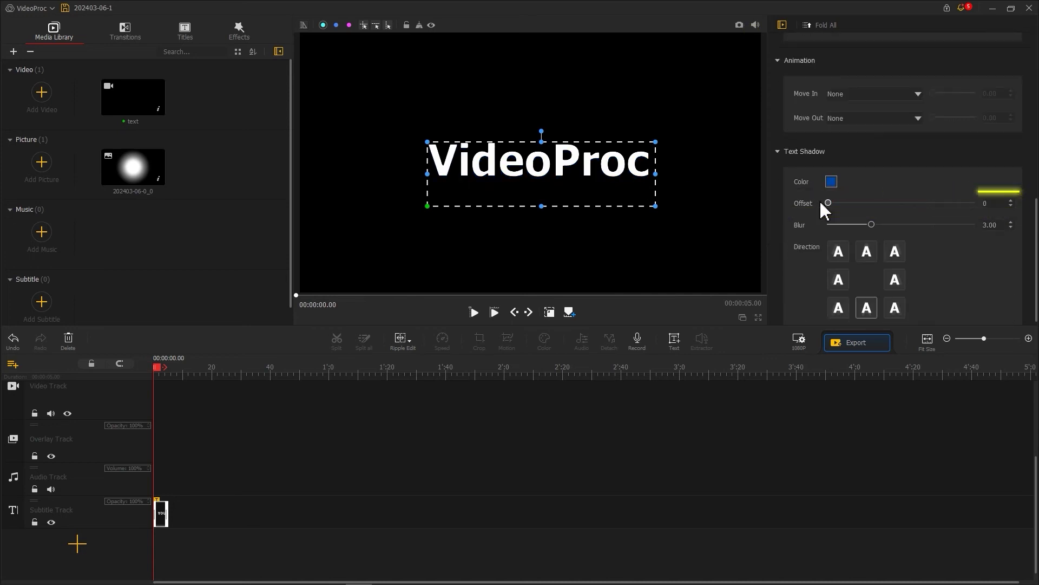
scroll(849, 162, up, 1)
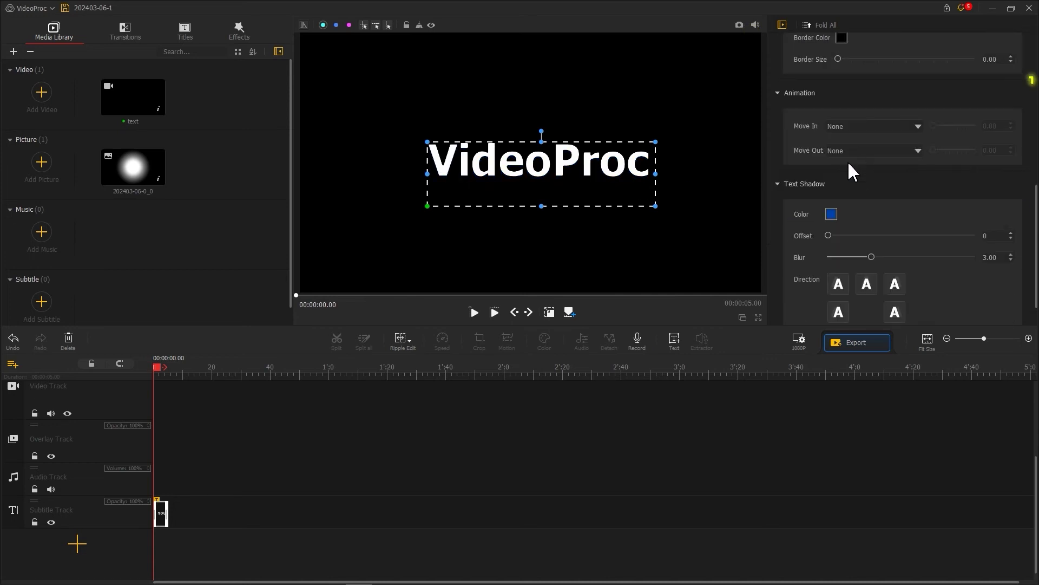
click(889, 126)
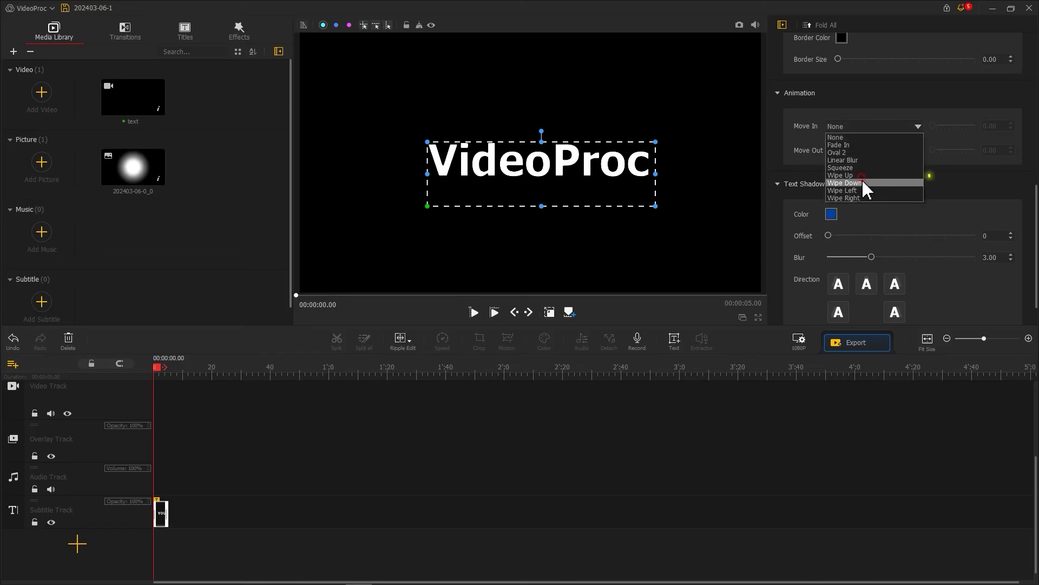
click(864, 184)
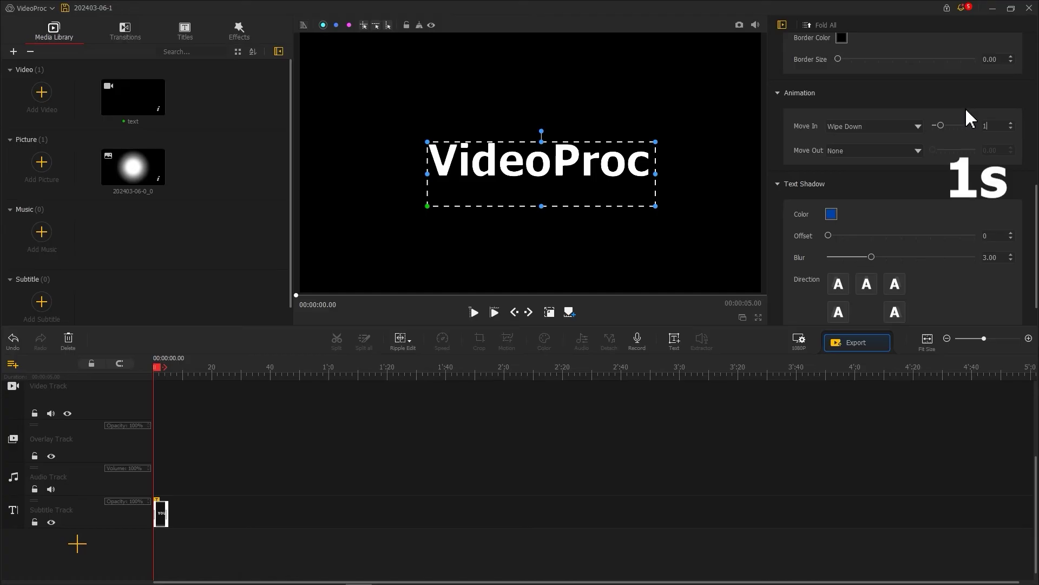
Step: Place the blurred-circle picture at the start of the overlay track and fit it to the screen width
drag(130, 167, 162, 433)
drag(205, 375, 667, 358)
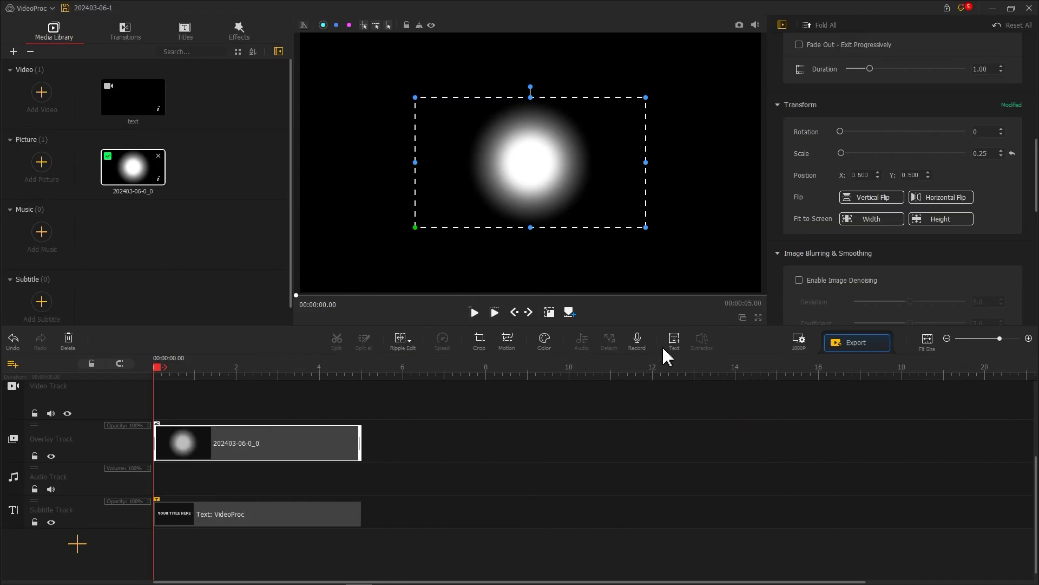
click(861, 219)
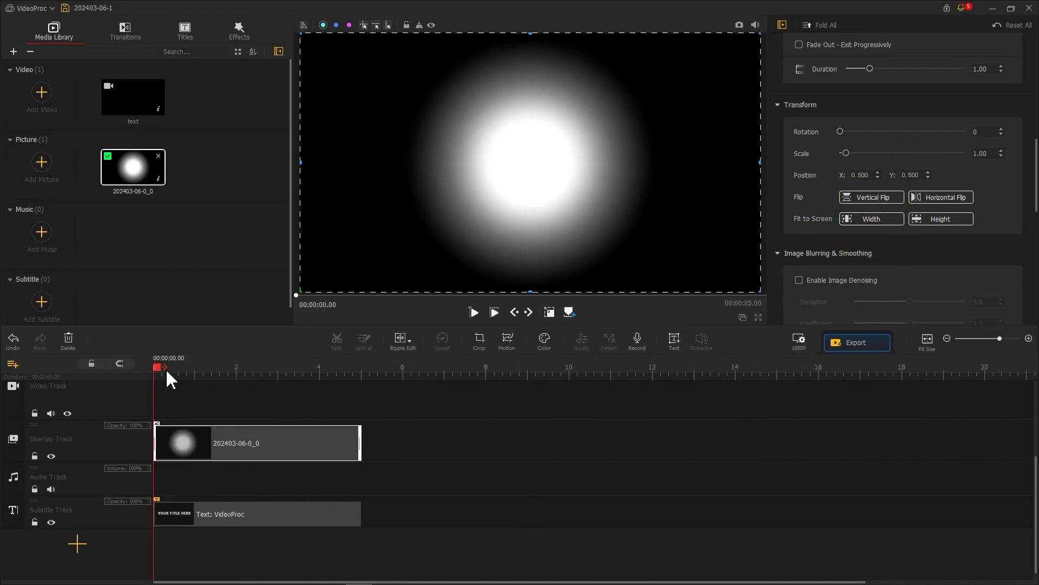
Step: Reshape the blurred-circle overlay into a wide ellipse around the VideoProc text by reducing its height and stretching its width
drag(532, 290, 531, 266)
drag(529, 51, 530, 99)
drag(724, 199, 814, 161)
drag(300, 161, 236, 165)
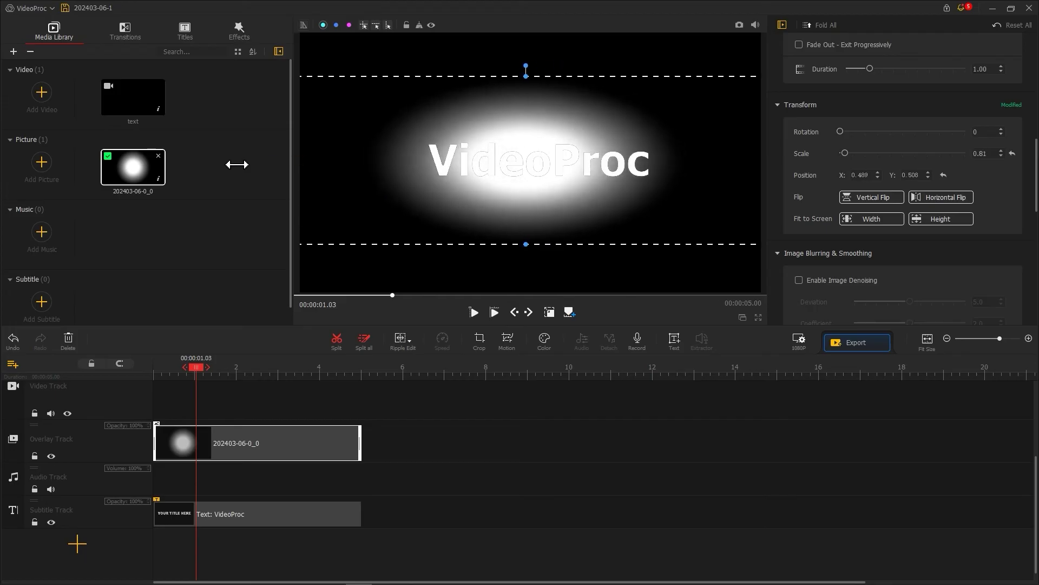
Step: Set the blurred-circle overlay's blend mode to Subtract
scroll(838, 297, down, 10)
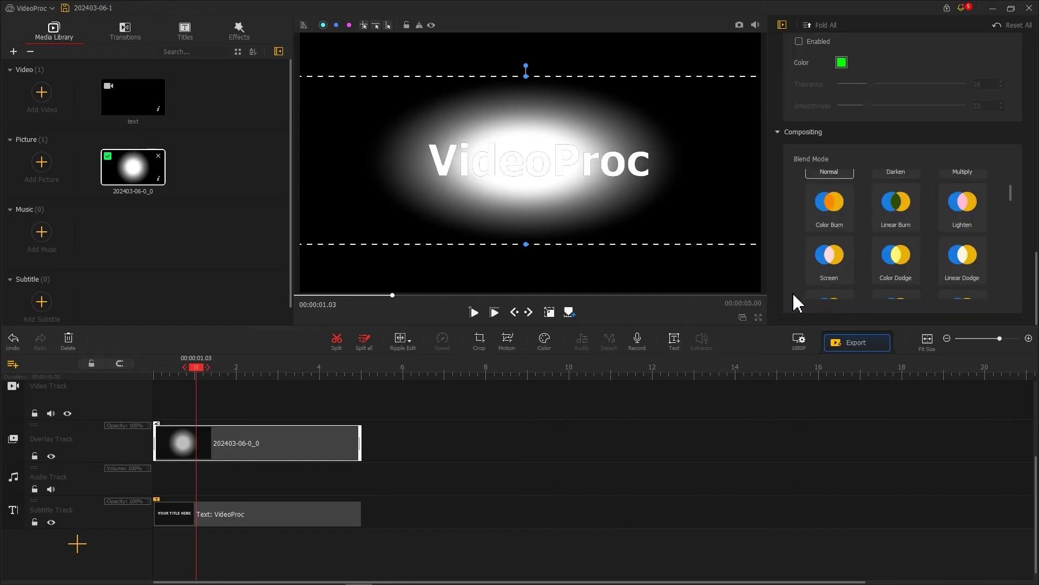
scroll(818, 273, down, 5)
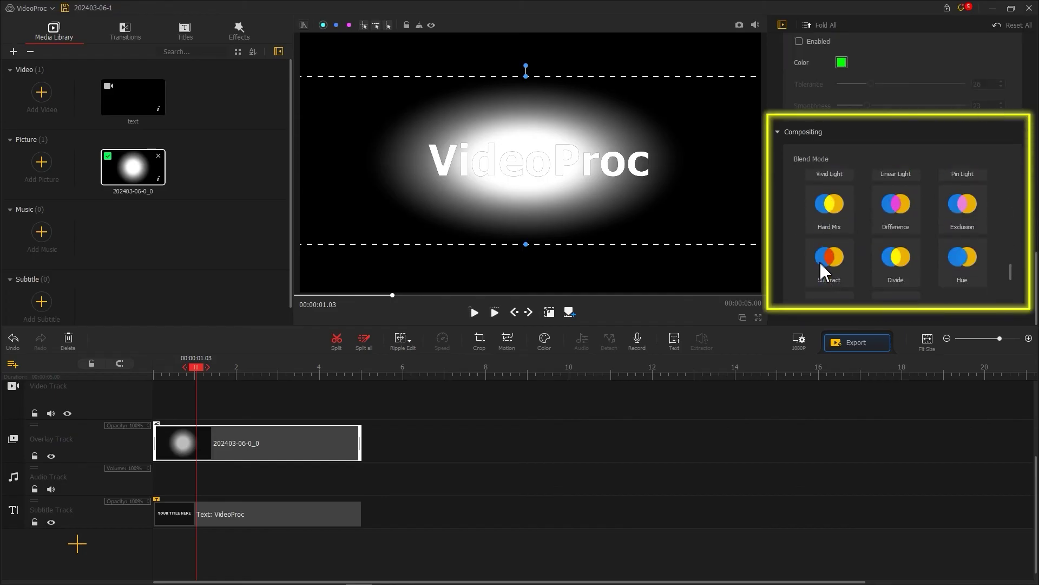
click(830, 254)
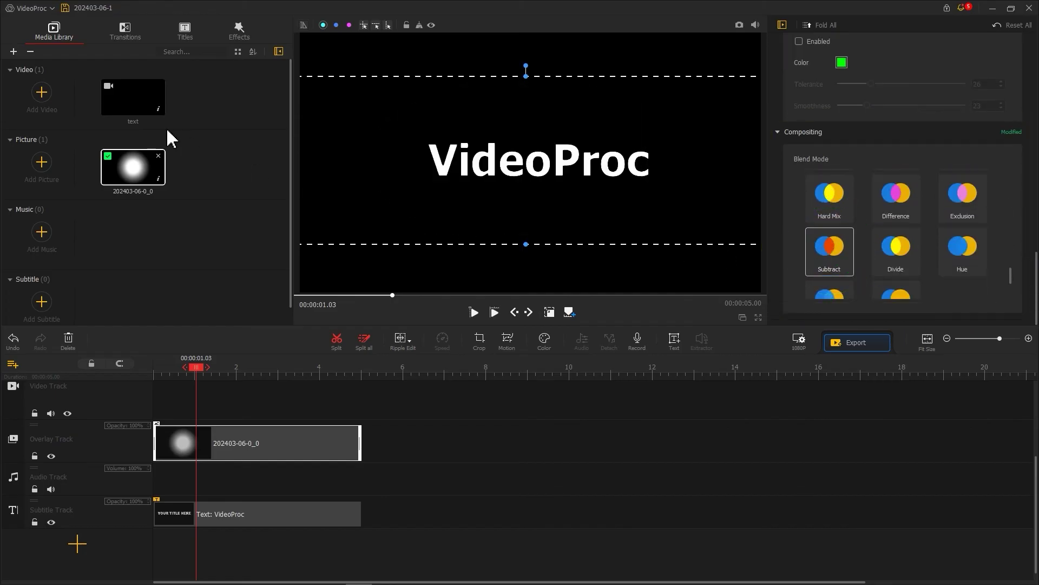
Step: Place the text video at the start of the video track
click(123, 105)
drag(124, 106, 146, 406)
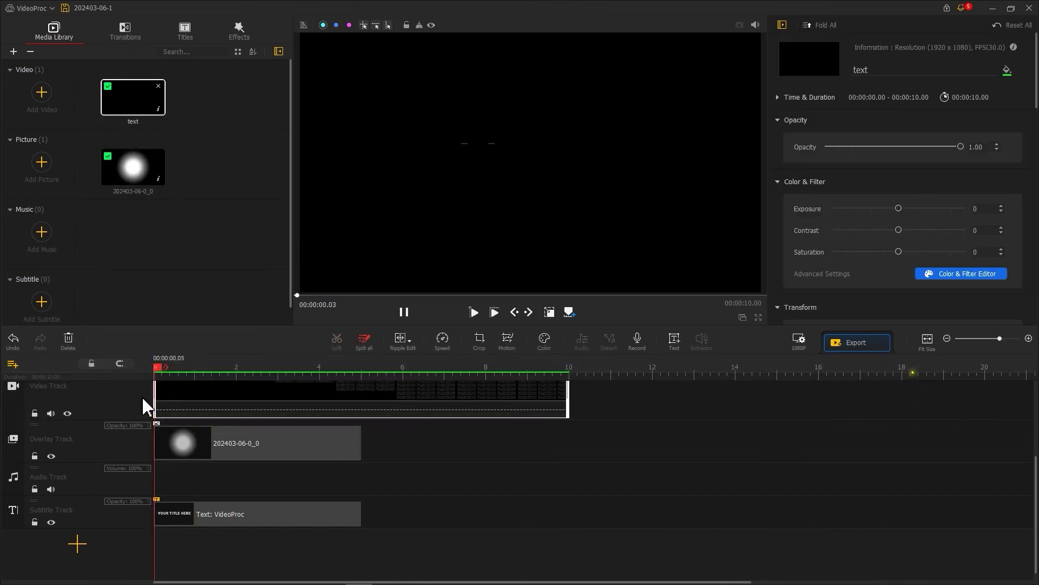